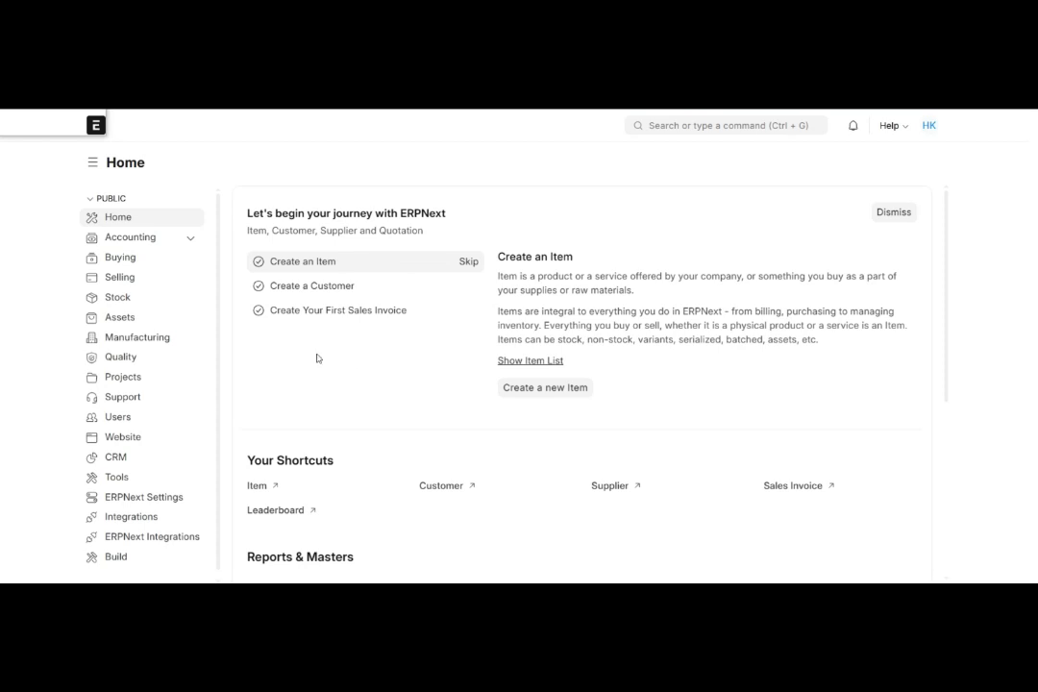
- Open Selling Settings from the Selling workspace
{"action": "left_click", "coordinate": [141, 282]}
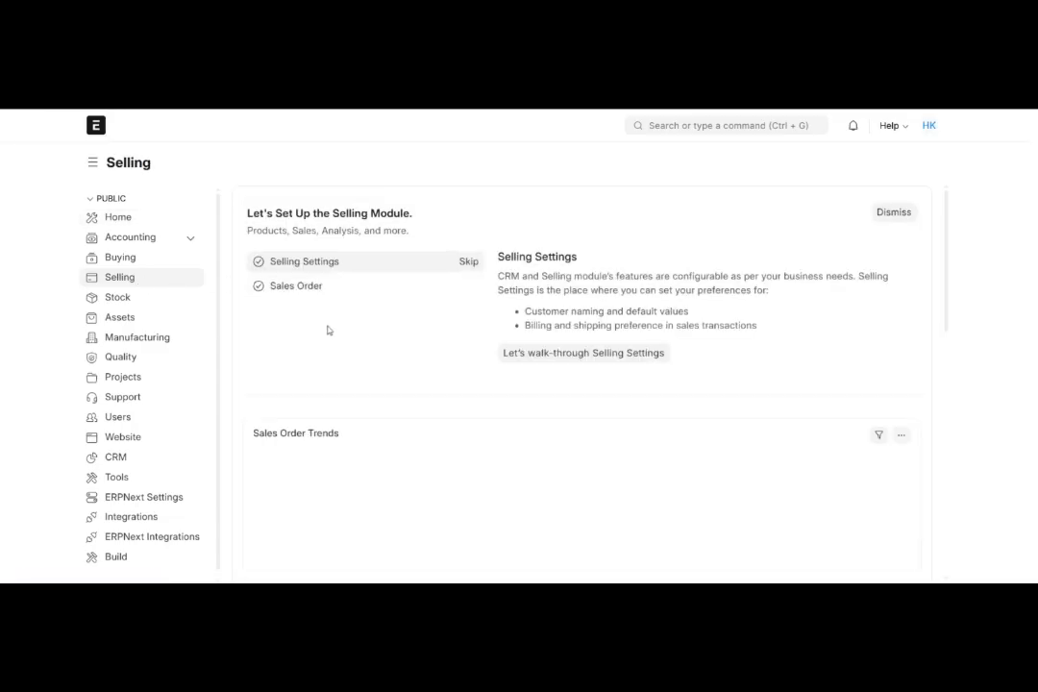
{"action": "scroll", "coordinate": [327, 329], "scroll_direction": "down", "scroll_amount": 3}
{"action": "scroll", "coordinate": [328, 329], "scroll_direction": "down", "scroll_amount": 5}
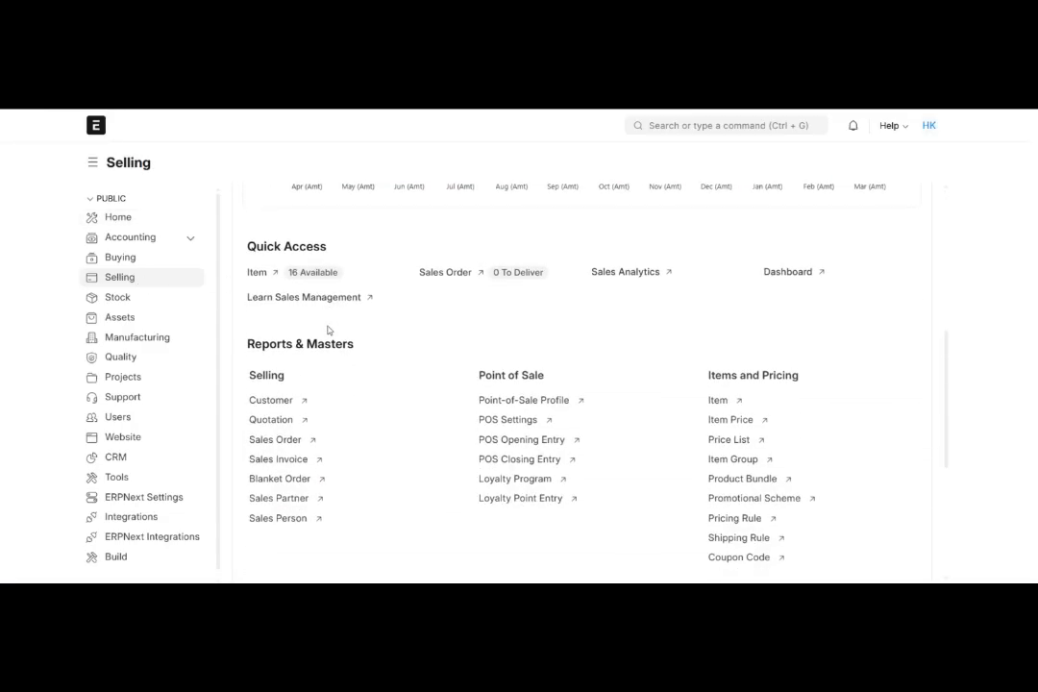
{"action": "scroll", "coordinate": [328, 331], "scroll_direction": "down", "scroll_amount": 2}
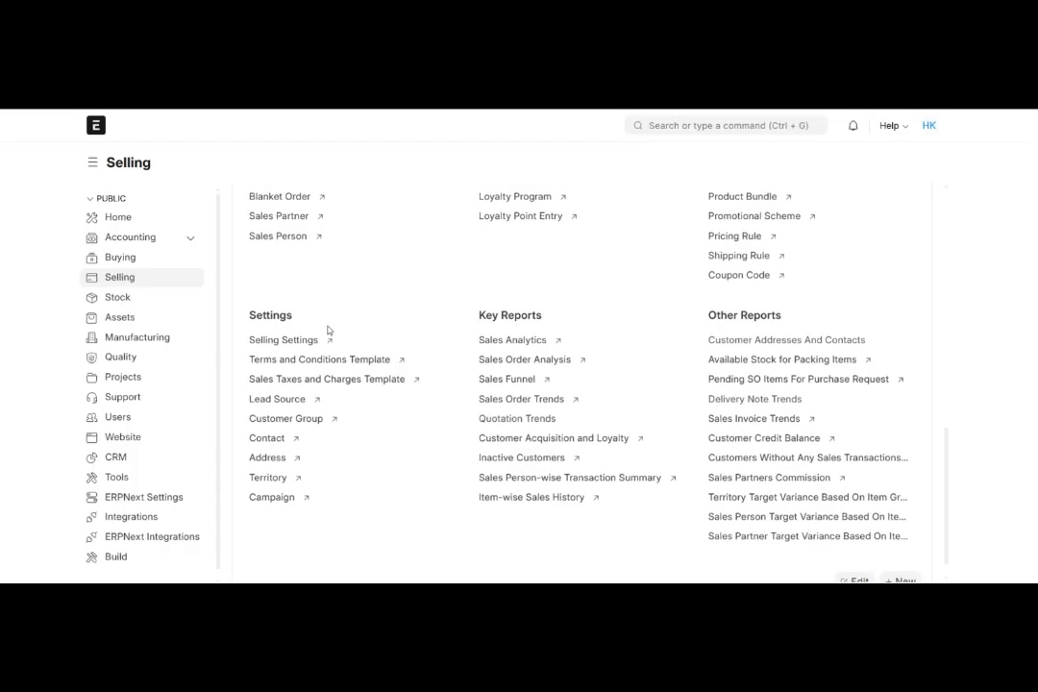
{"action": "mouse_move", "coordinate": [283, 348]}
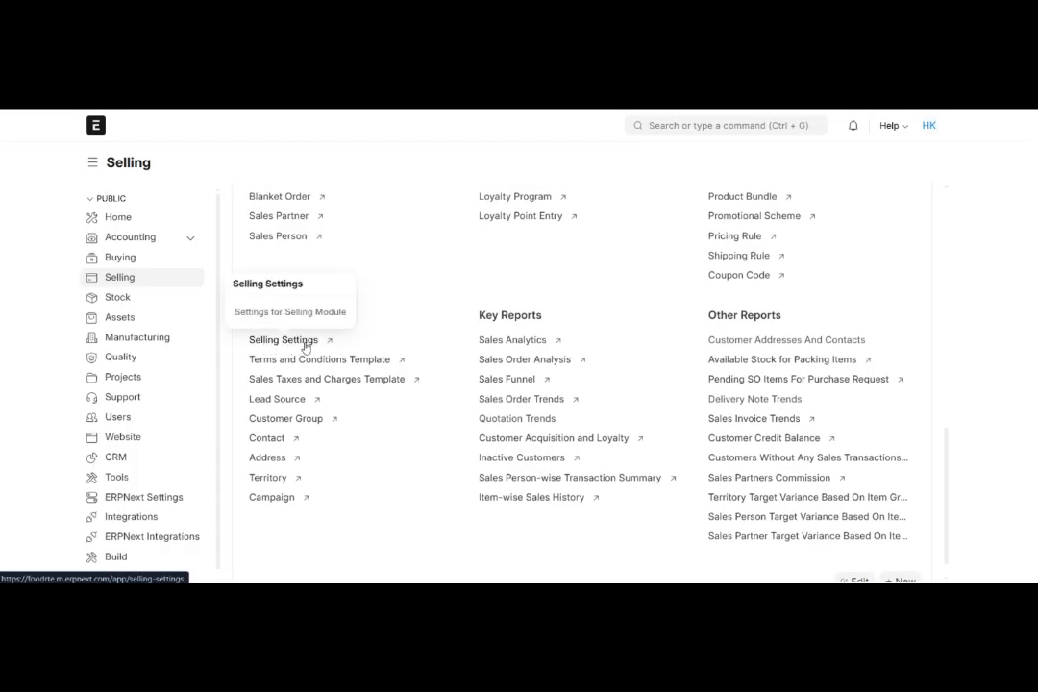
{"action": "left_click", "coordinate": [306, 344]}
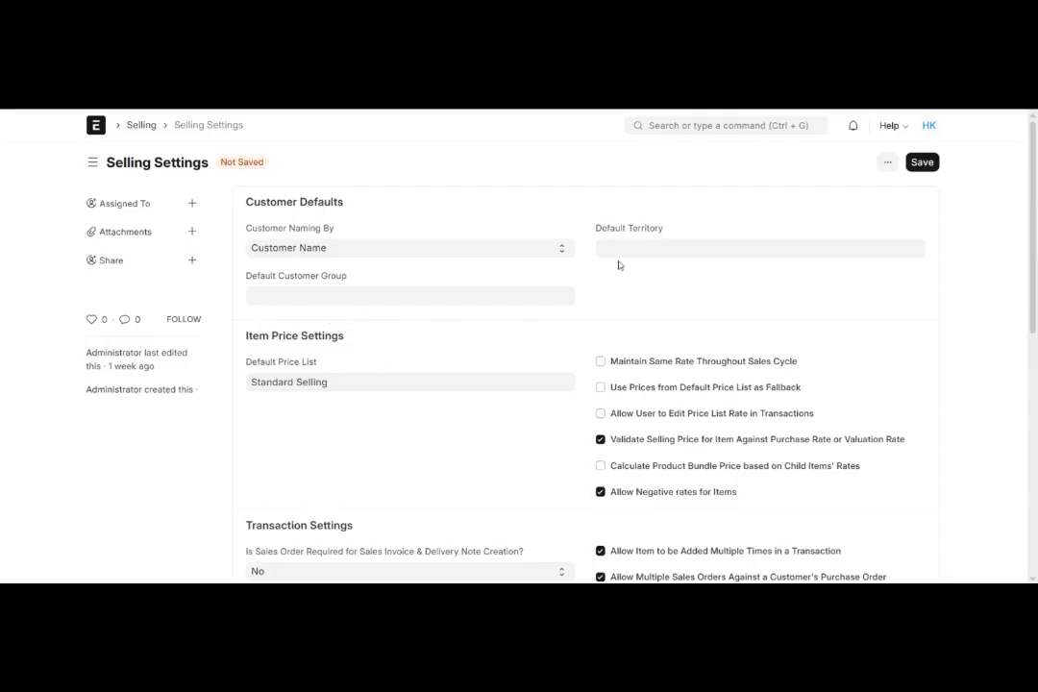
- Look over the customer, item price and transaction sections of the Selling Settings form
{"action": "left_click", "coordinate": [701, 129]}
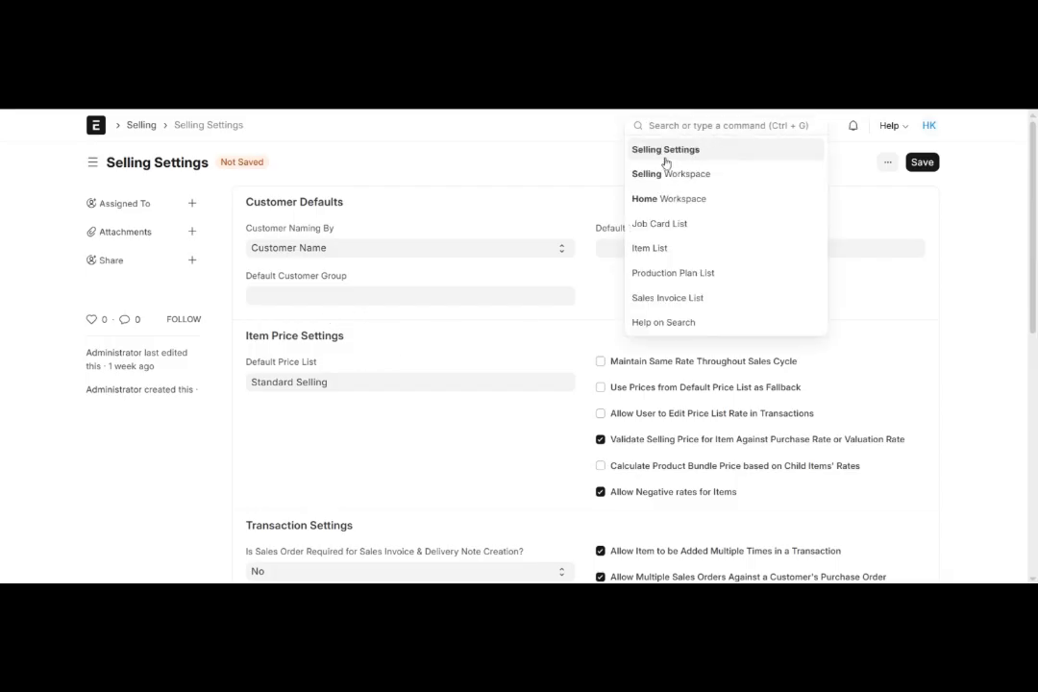
{"action": "left_click", "coordinate": [557, 172]}
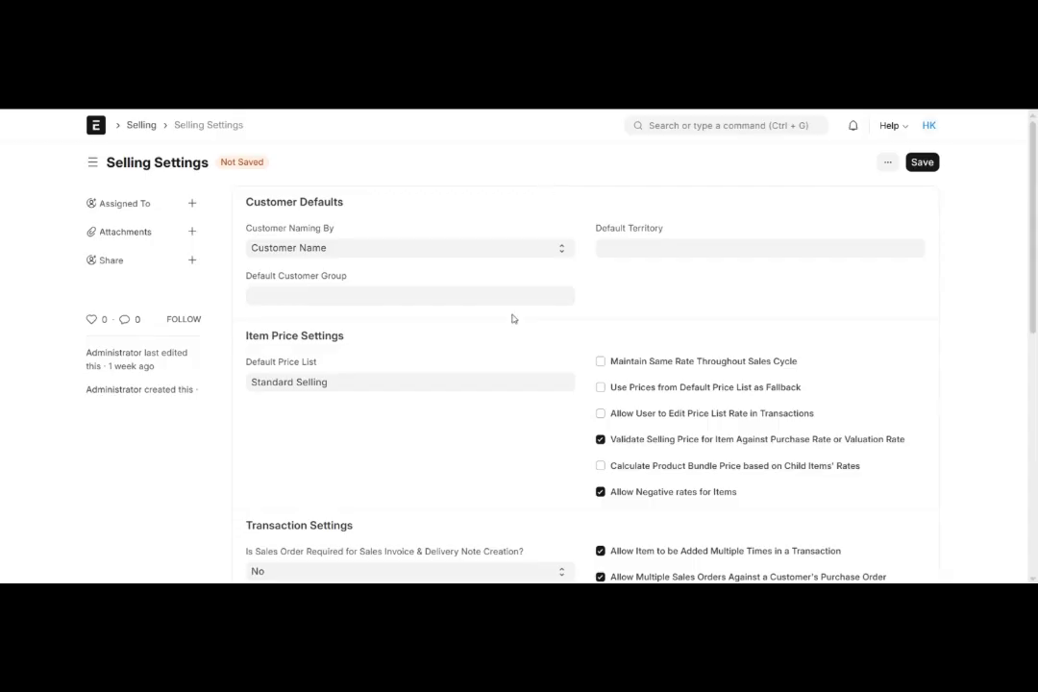
{"action": "scroll", "coordinate": [514, 324], "scroll_direction": "down", "scroll_amount": 5}
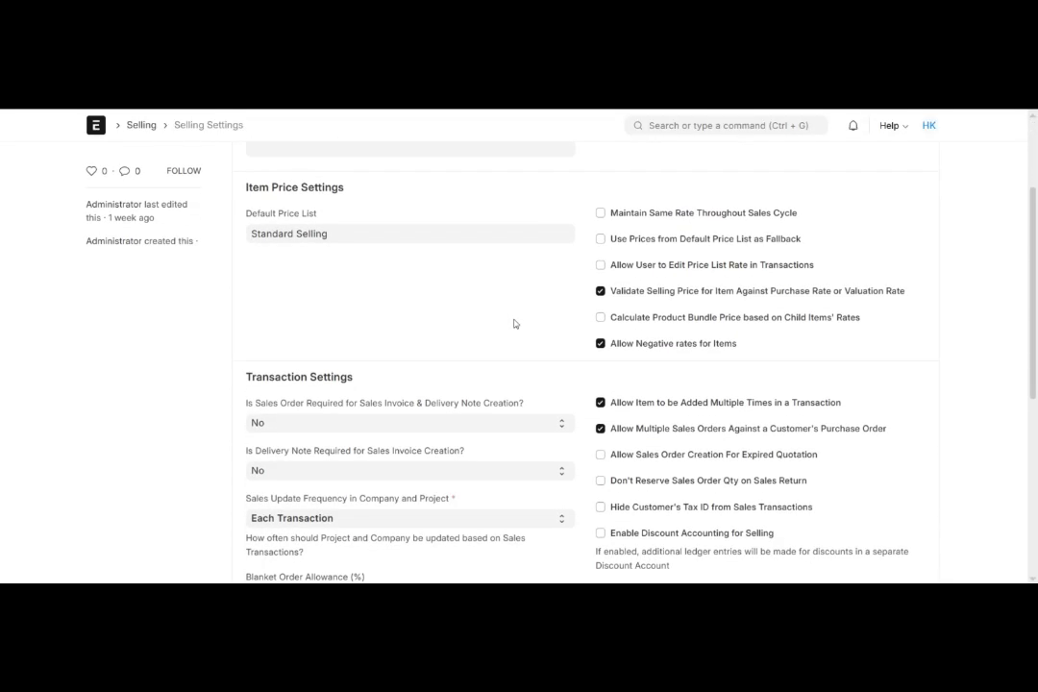
{"action": "scroll", "coordinate": [514, 323], "scroll_direction": "down", "scroll_amount": 3}
{"action": "scroll", "coordinate": [514, 324], "scroll_direction": "up", "scroll_amount": 7}
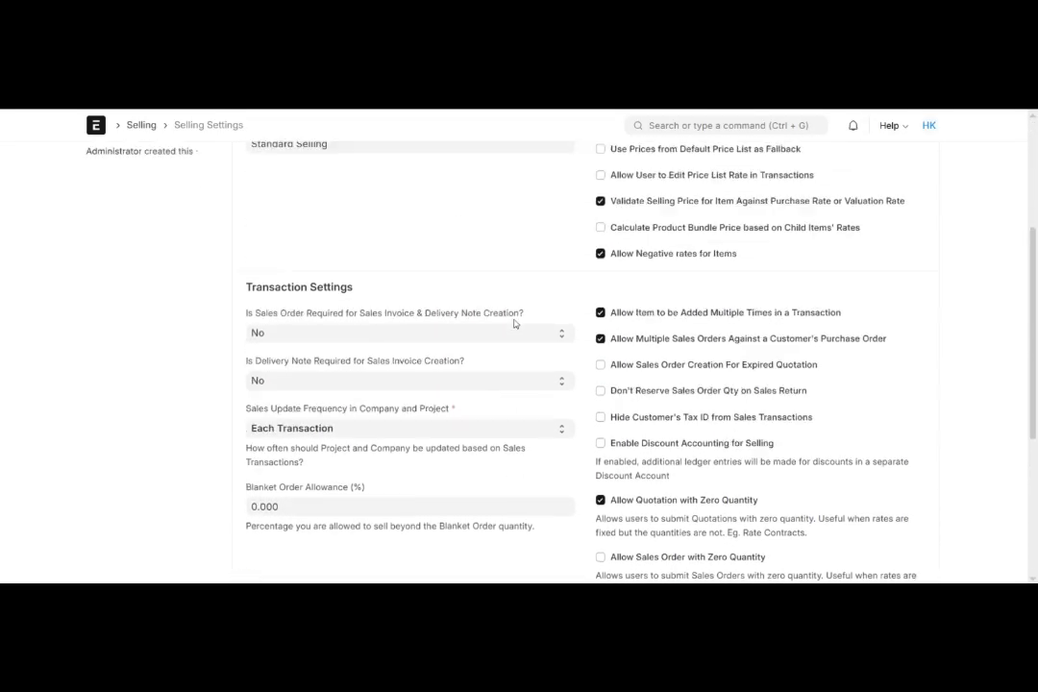
{"action": "scroll", "coordinate": [514, 324], "scroll_direction": "up", "scroll_amount": 1}
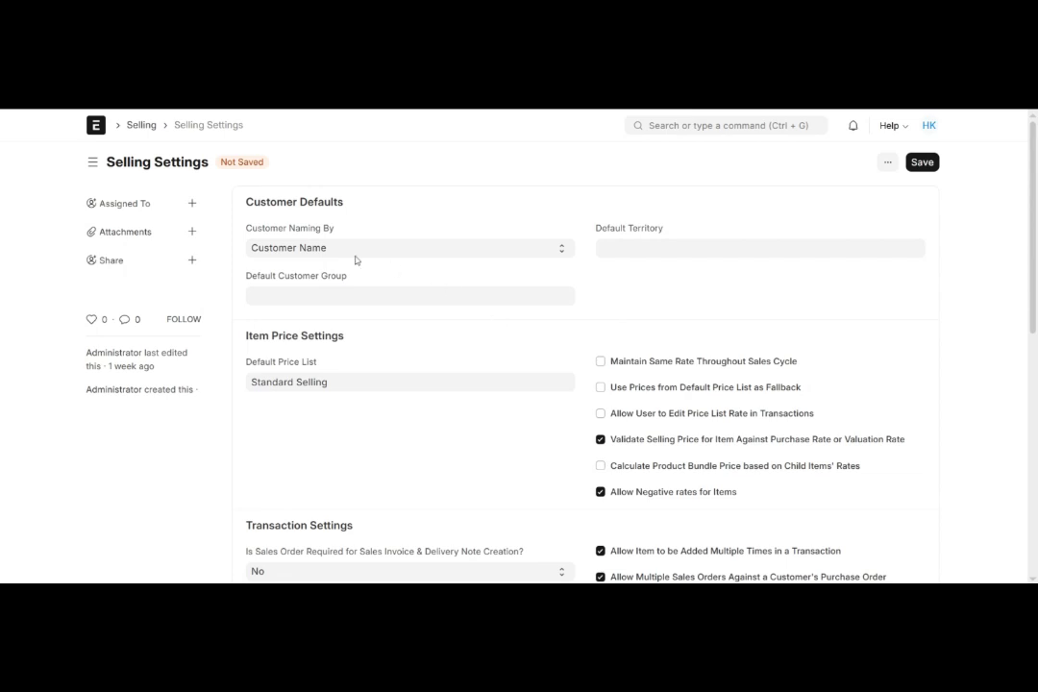
- Examine the Customer Naming By options under Customer Defaults without changing the selection
{"action": "left_click_drag", "start_coordinate": [247, 201], "coordinate": [332, 205]}
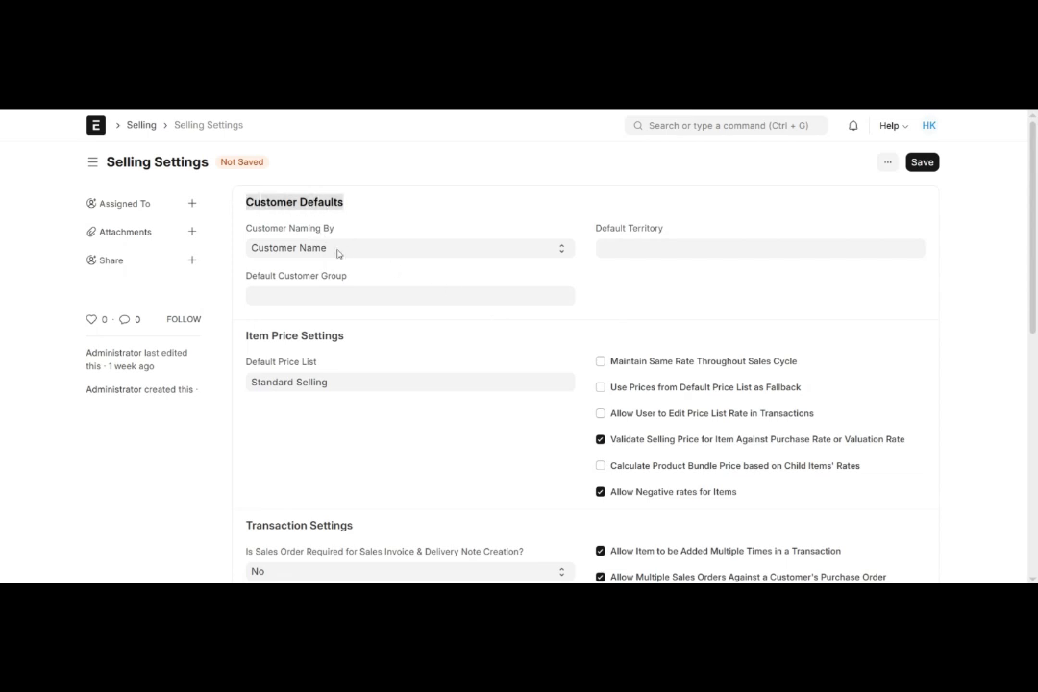
{"action": "left_click_drag", "start_coordinate": [246, 227], "coordinate": [356, 242]}
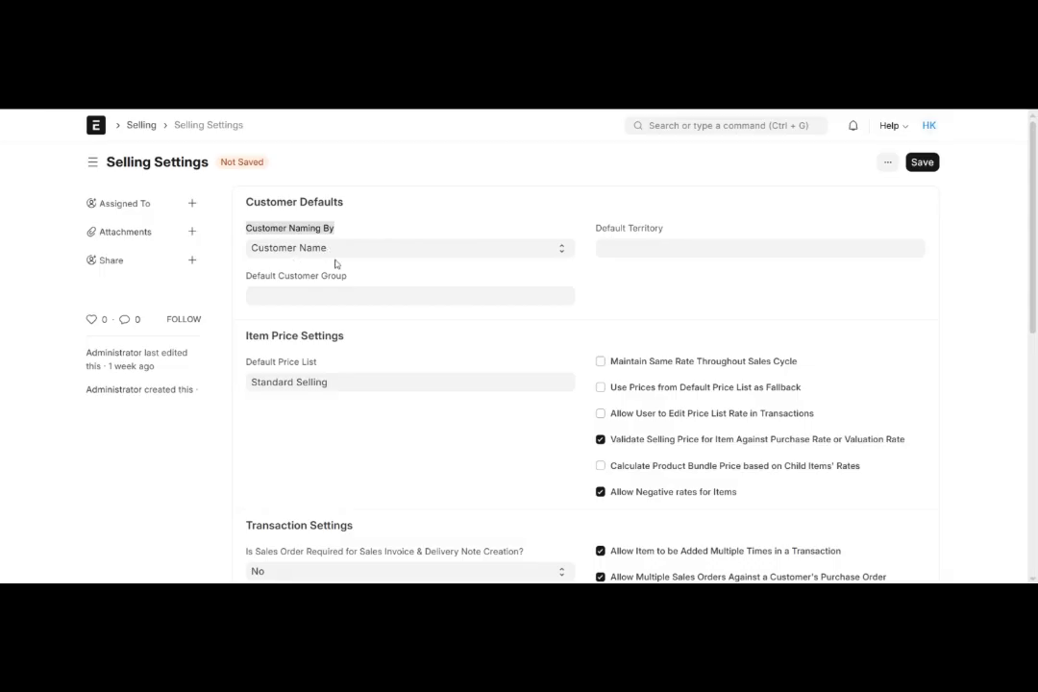
{"action": "left_click", "coordinate": [391, 251]}
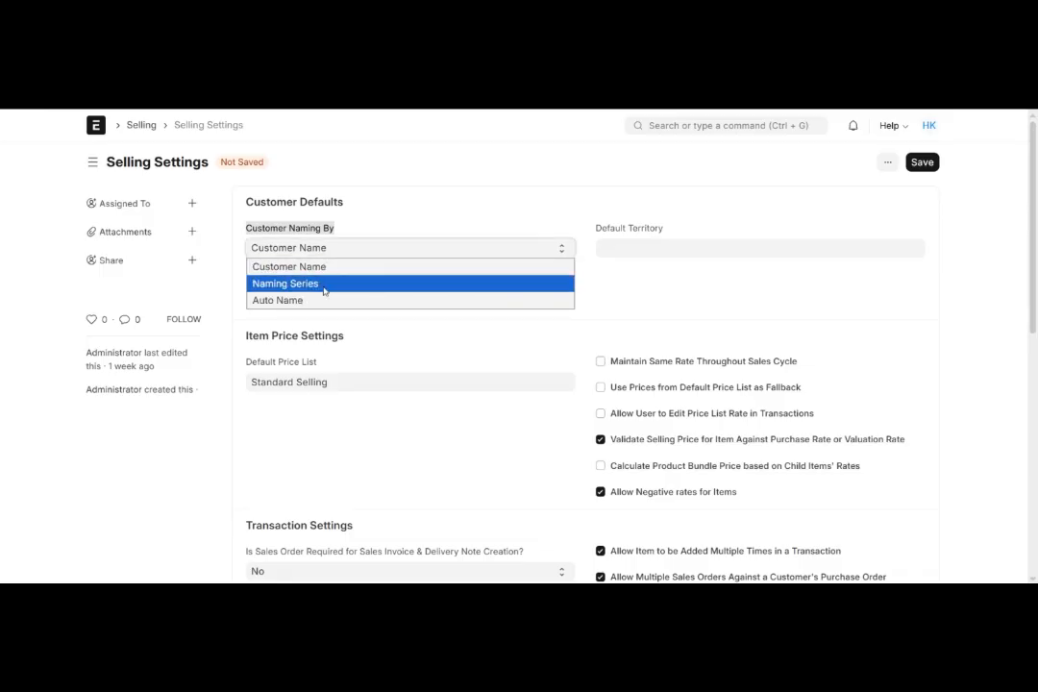
{"action": "left_click", "coordinate": [402, 218]}
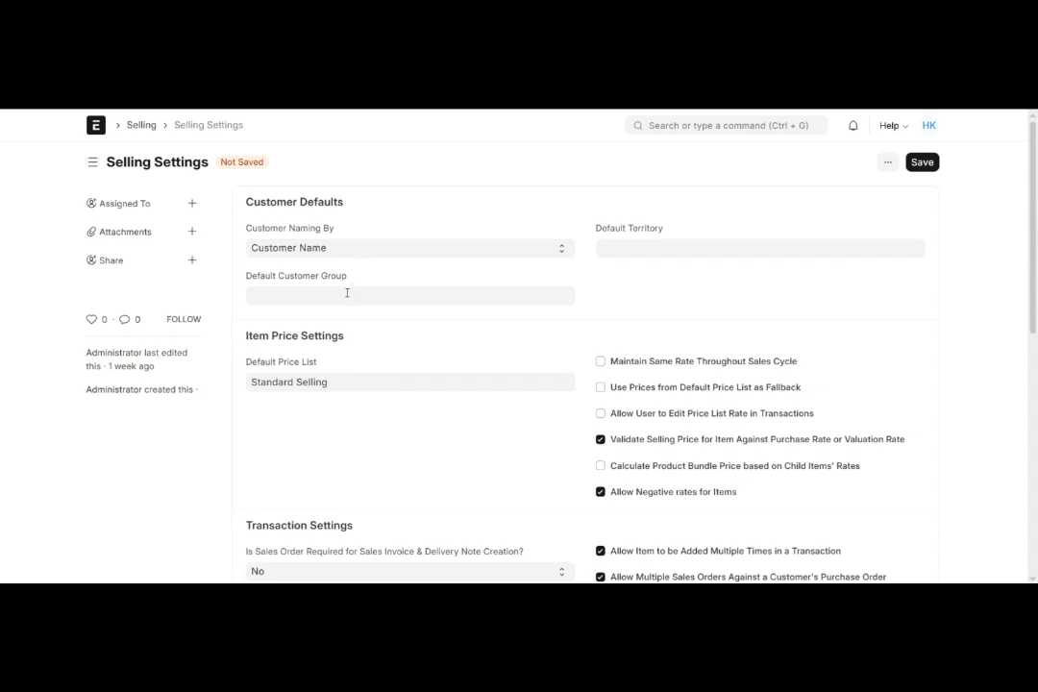
- Review the customer groups available for Default Customer Group, leaving the field empty
{"action": "left_click", "coordinate": [340, 292]}
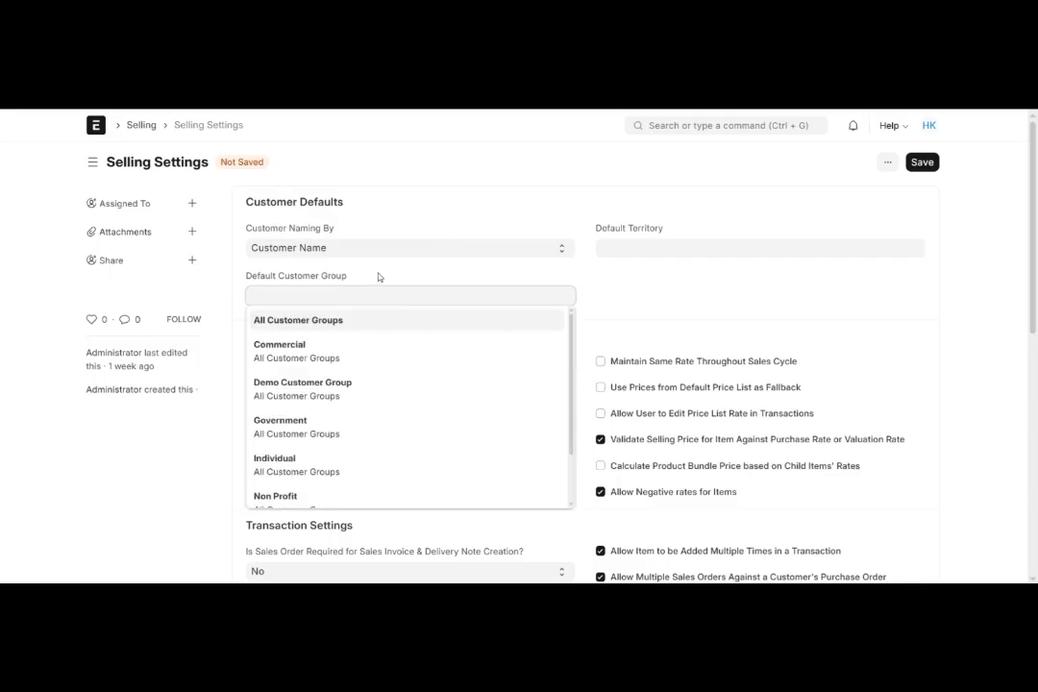
{"action": "left_click", "coordinate": [367, 286]}
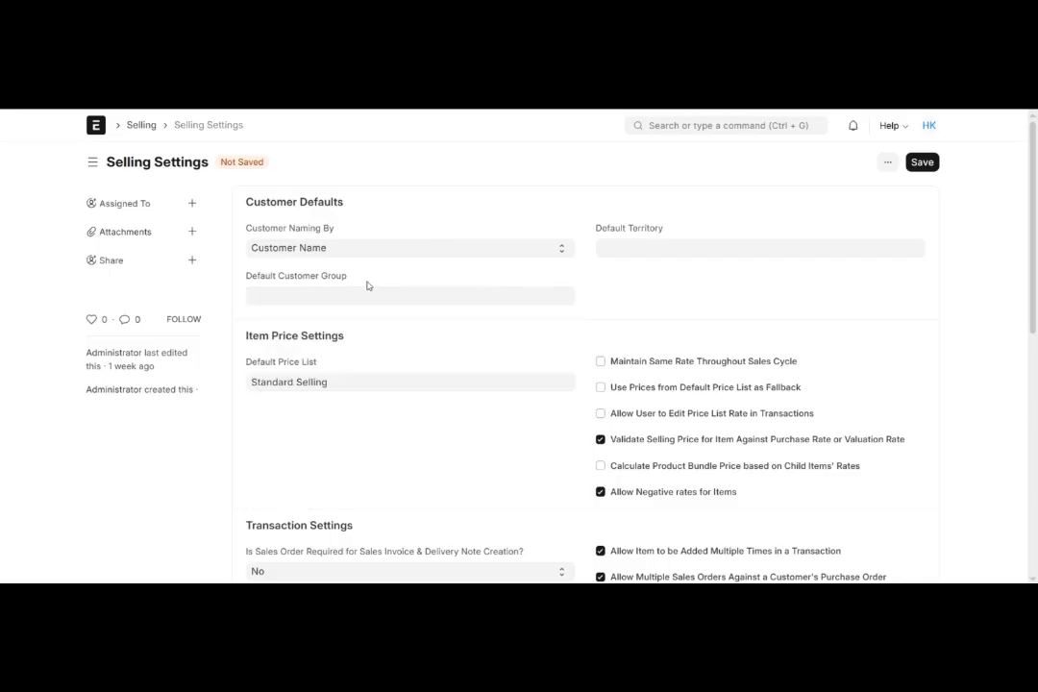
{"action": "left_click", "coordinate": [311, 298]}
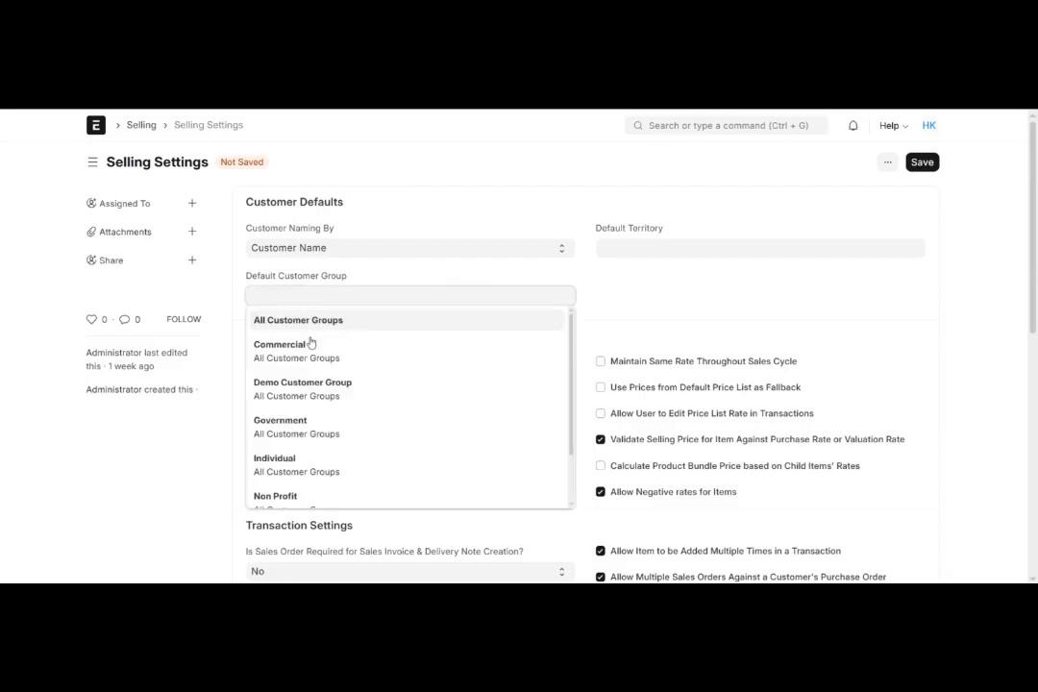
{"action": "scroll", "coordinate": [312, 425], "scroll_direction": "down", "scroll_amount": 2}
{"action": "scroll", "coordinate": [312, 424], "scroll_direction": "up", "scroll_amount": 3}
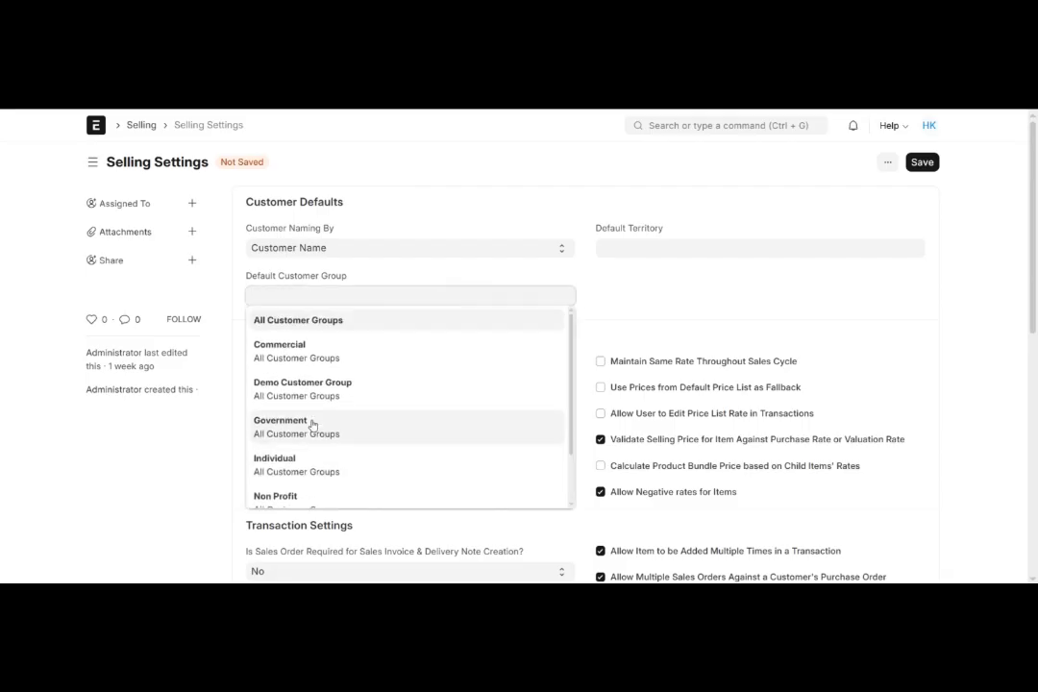
{"action": "left_click", "coordinate": [399, 282]}
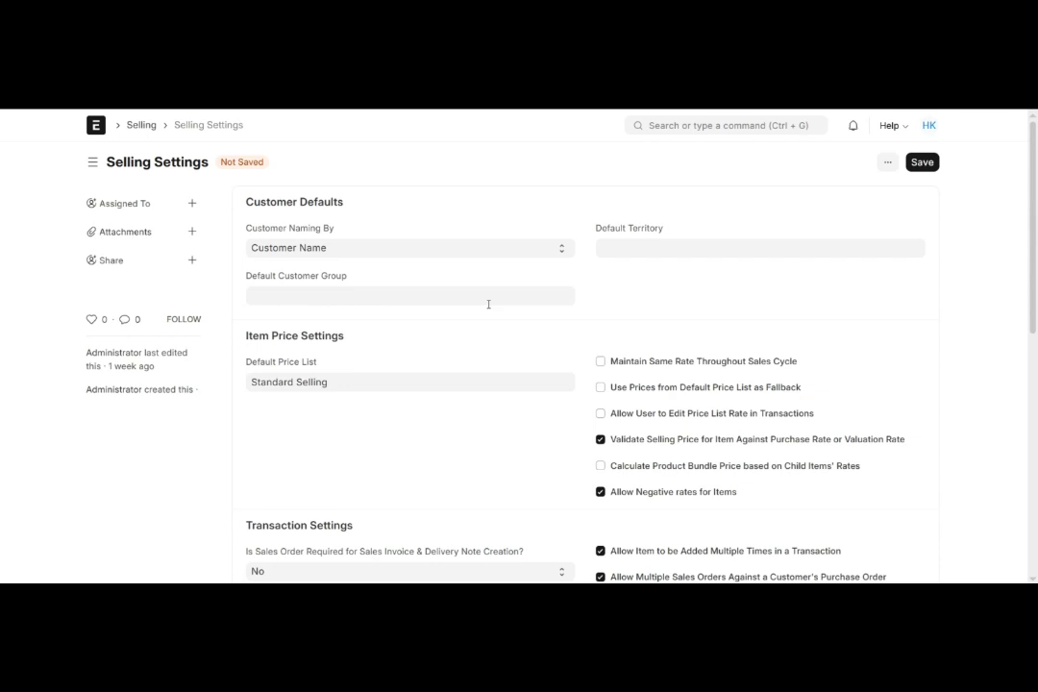
- Review the territories available for Default Territory, leaving the field empty
{"action": "left_click_drag", "start_coordinate": [595, 230], "coordinate": [672, 230]}
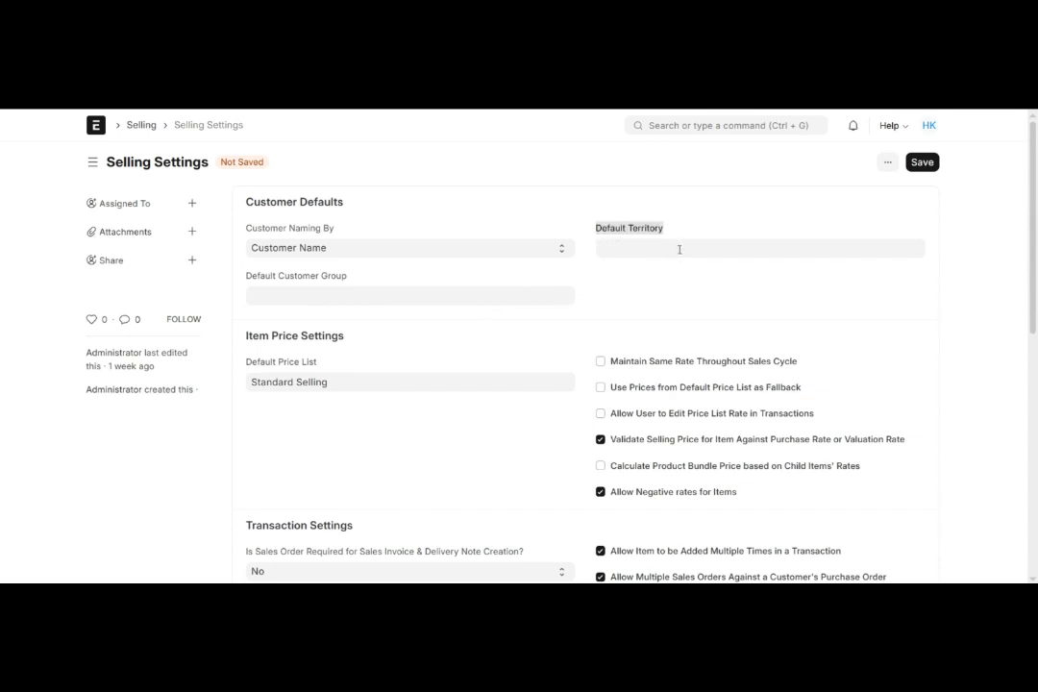
{"action": "left_click", "coordinate": [679, 248]}
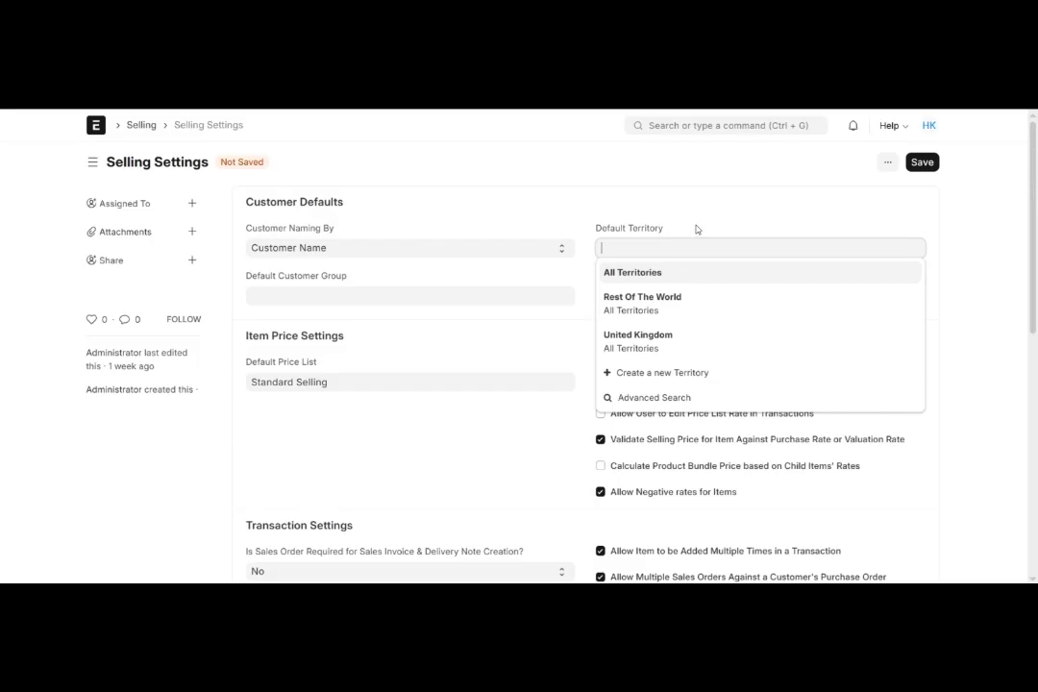
{"action": "left_click", "coordinate": [696, 228]}
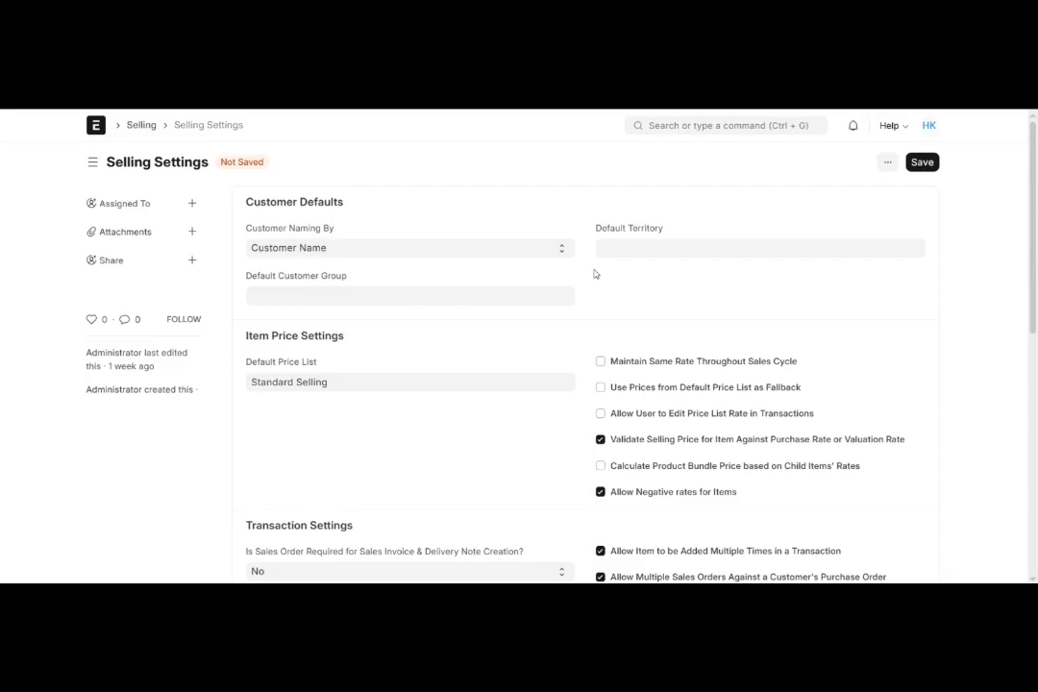
- Examine the Default Price List setting in the Item Price Settings section
{"action": "scroll", "coordinate": [594, 274], "scroll_direction": "down", "scroll_amount": 1}
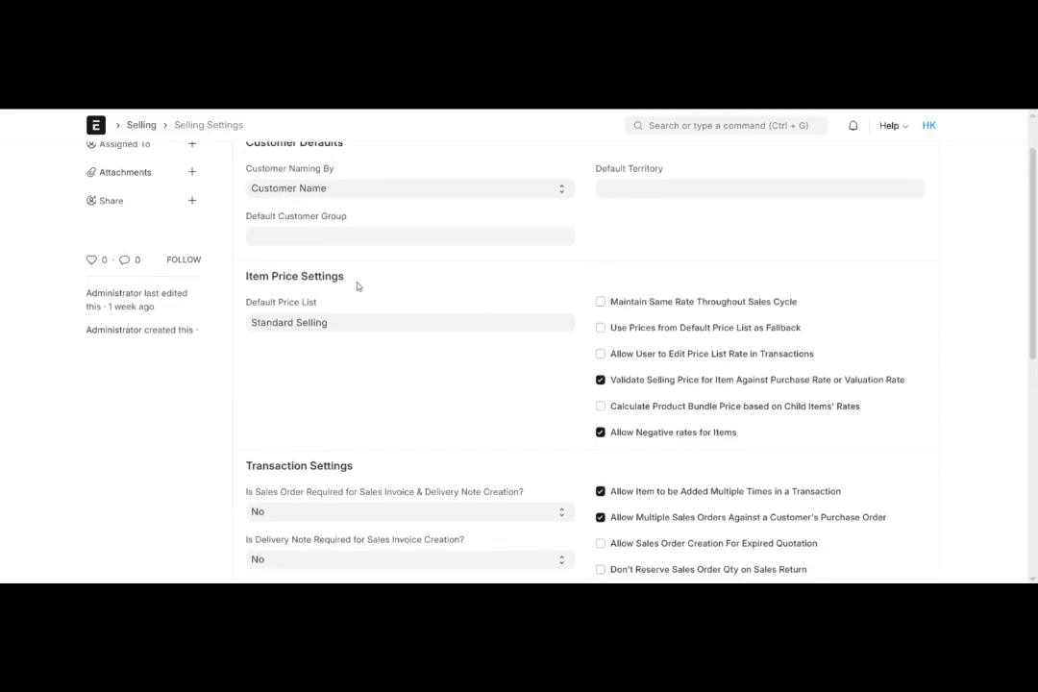
{"action": "left_click_drag", "start_coordinate": [343, 283], "coordinate": [242, 277]}
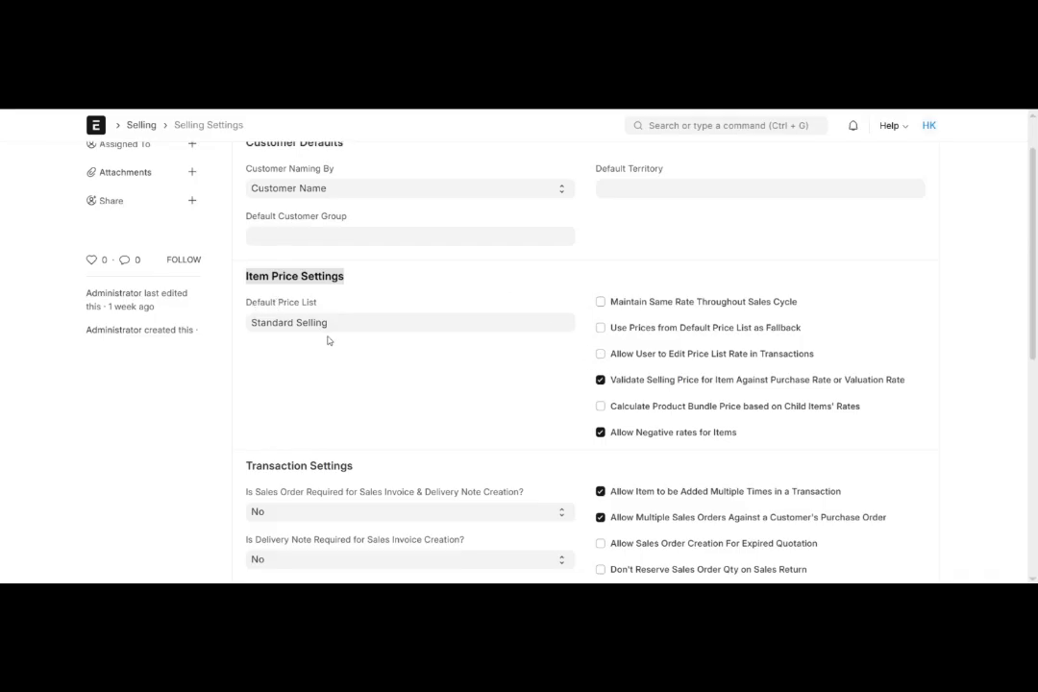
{"action": "left_click_drag", "start_coordinate": [246, 300], "coordinate": [321, 309]}
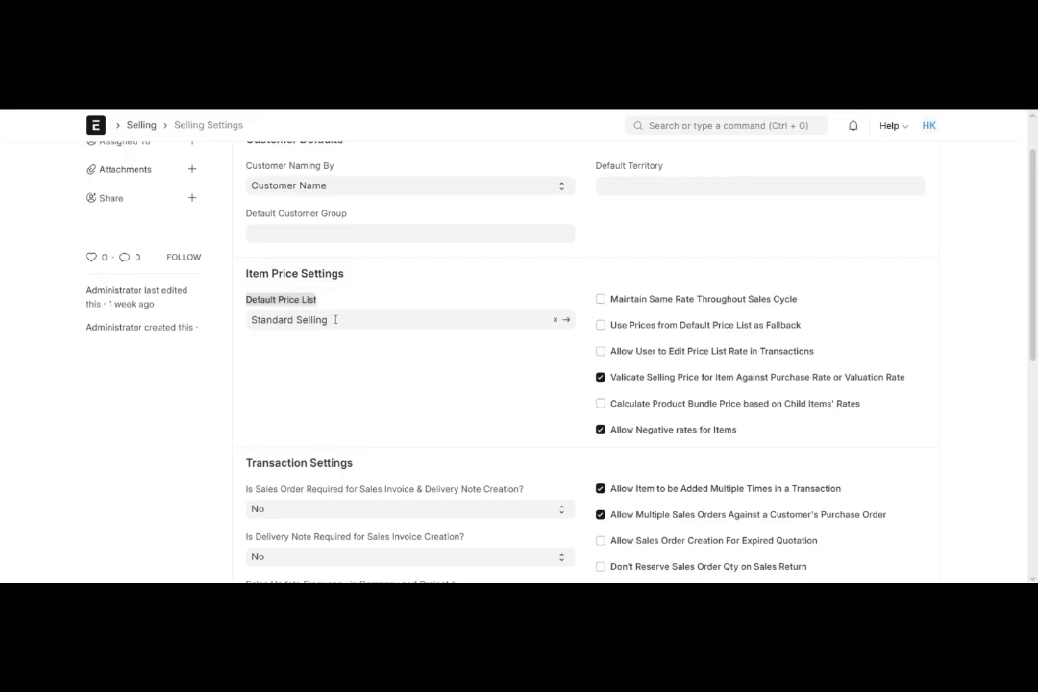
{"action": "left_click_drag", "start_coordinate": [336, 321], "coordinate": [251, 319]}
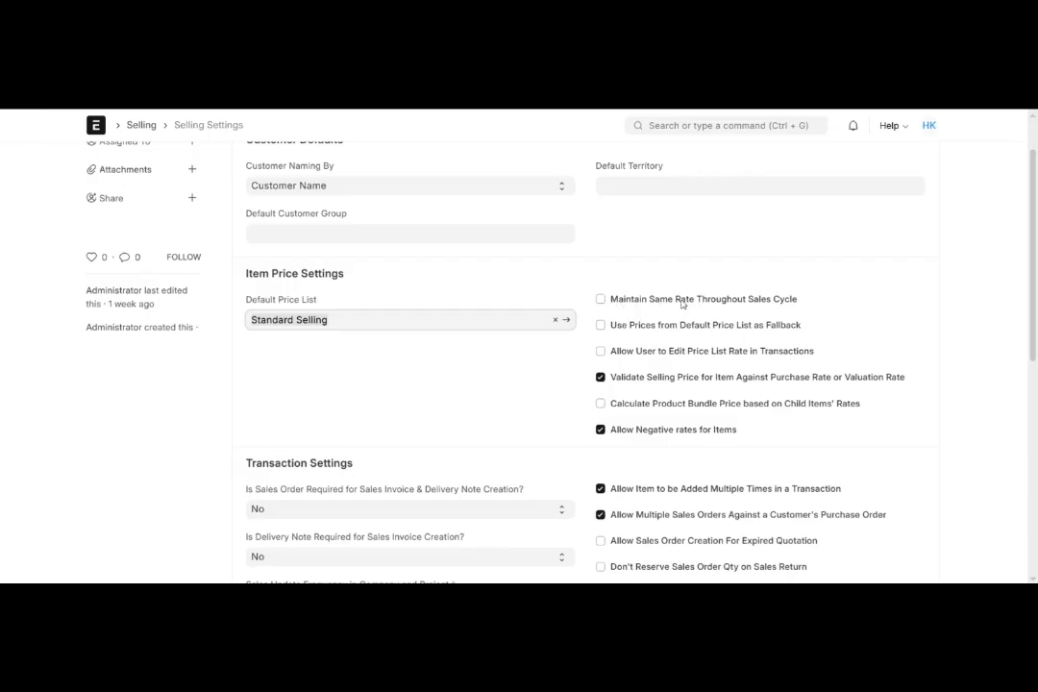
- Enable Maintain Same Rate Throughout Sales Cycle and check the actions offered if the rate is not maintained, keeping Stop
{"action": "left_click", "coordinate": [601, 299]}
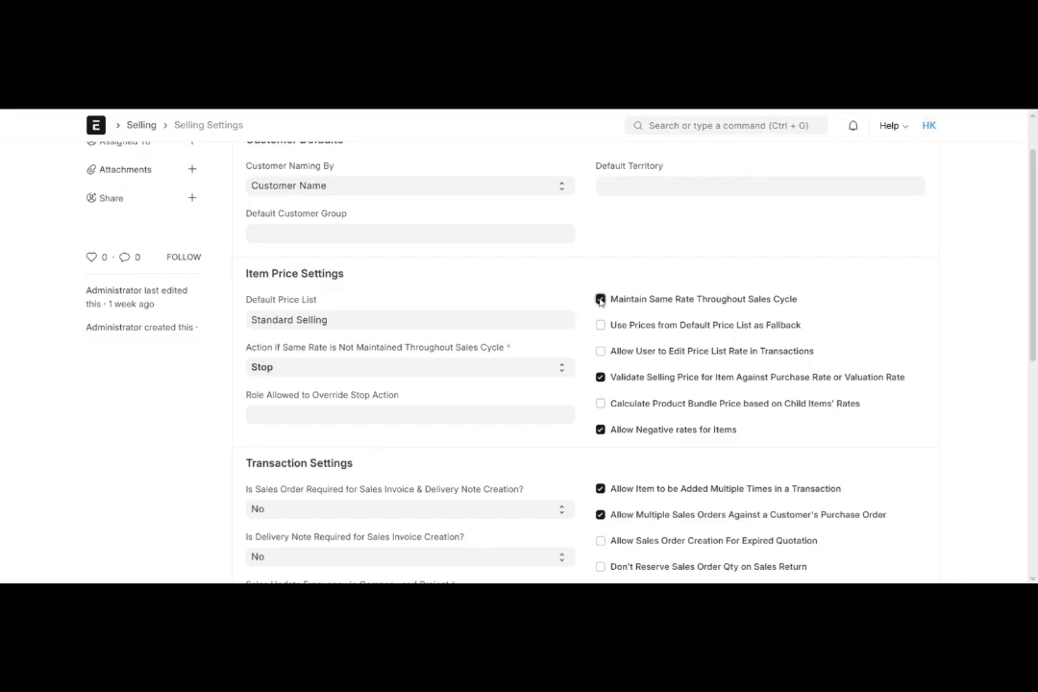
{"action": "scroll", "coordinate": [606, 314], "scroll_direction": "down", "scroll_amount": 1}
{"action": "scroll", "coordinate": [606, 314], "scroll_direction": "down", "scroll_amount": 1}
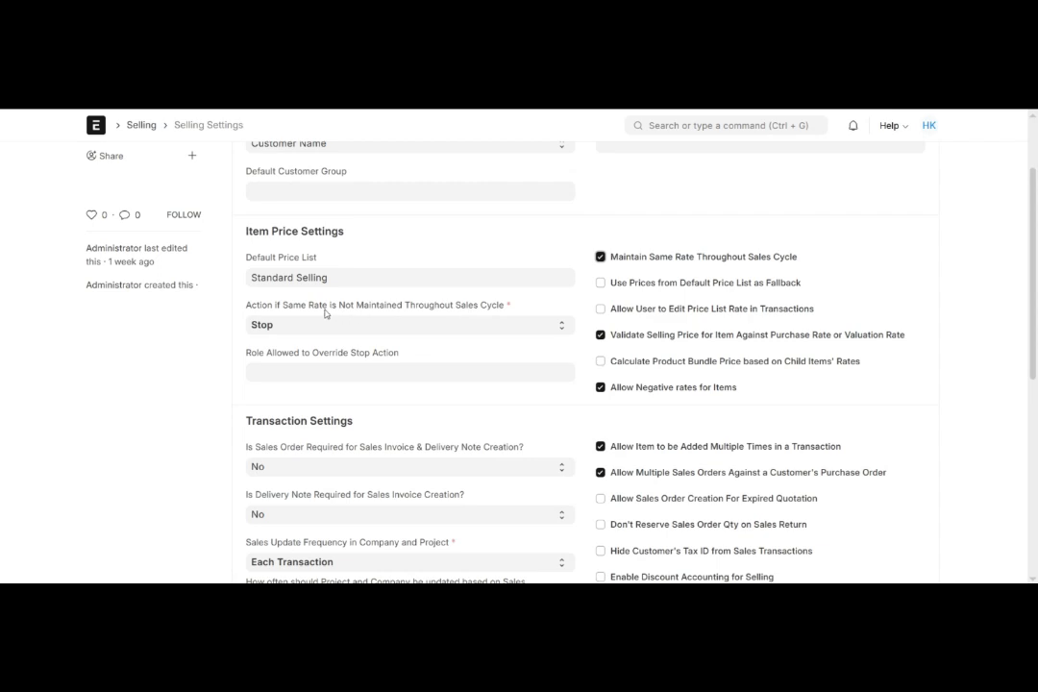
{"action": "left_click_drag", "start_coordinate": [253, 307], "coordinate": [500, 308]}
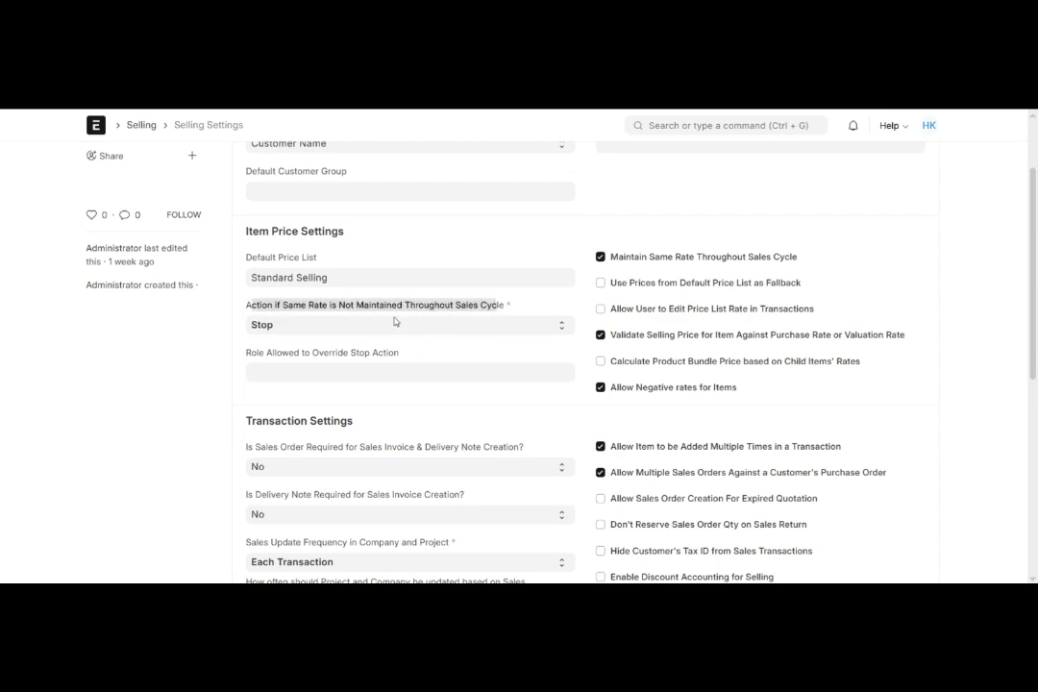
{"action": "left_click", "coordinate": [288, 327]}
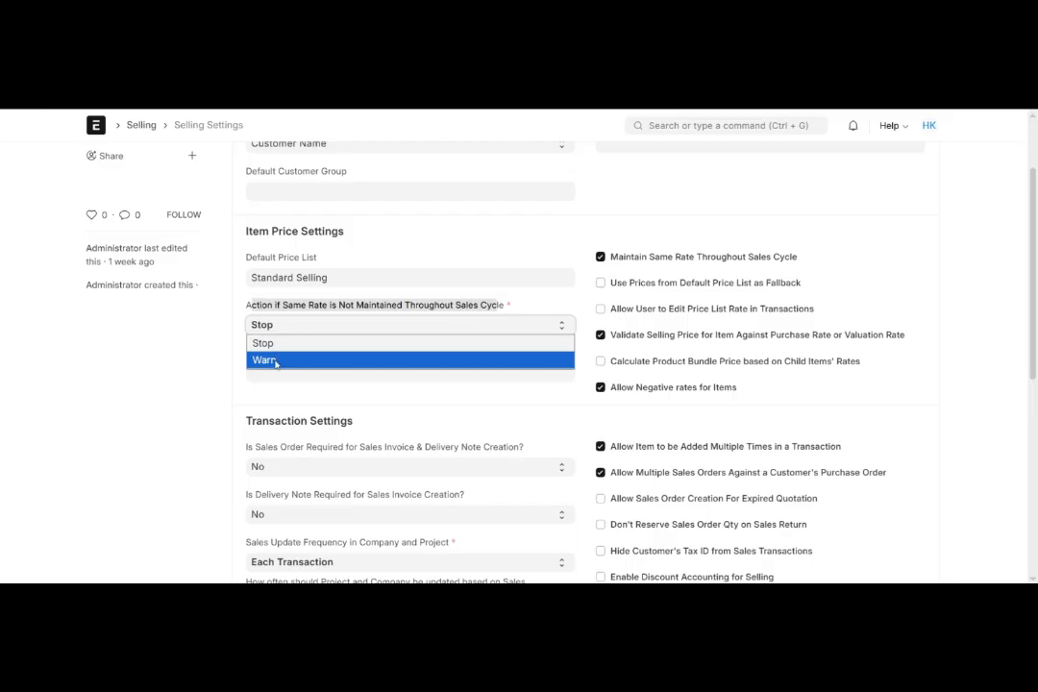
{"action": "left_click", "coordinate": [231, 358]}
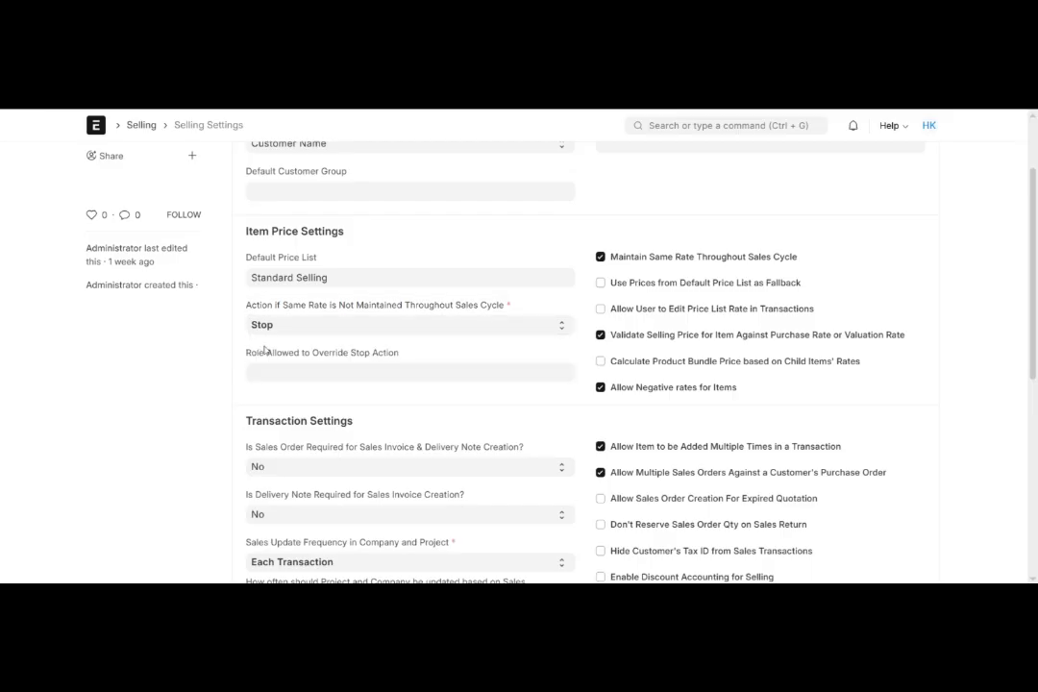
- Review the roles available for Role Allowed to Override Stop Action, leaving the field empty
{"action": "scroll", "coordinate": [264, 351], "scroll_direction": "down", "scroll_amount": 1}
{"action": "left_click_drag", "start_coordinate": [256, 343], "coordinate": [381, 343]}
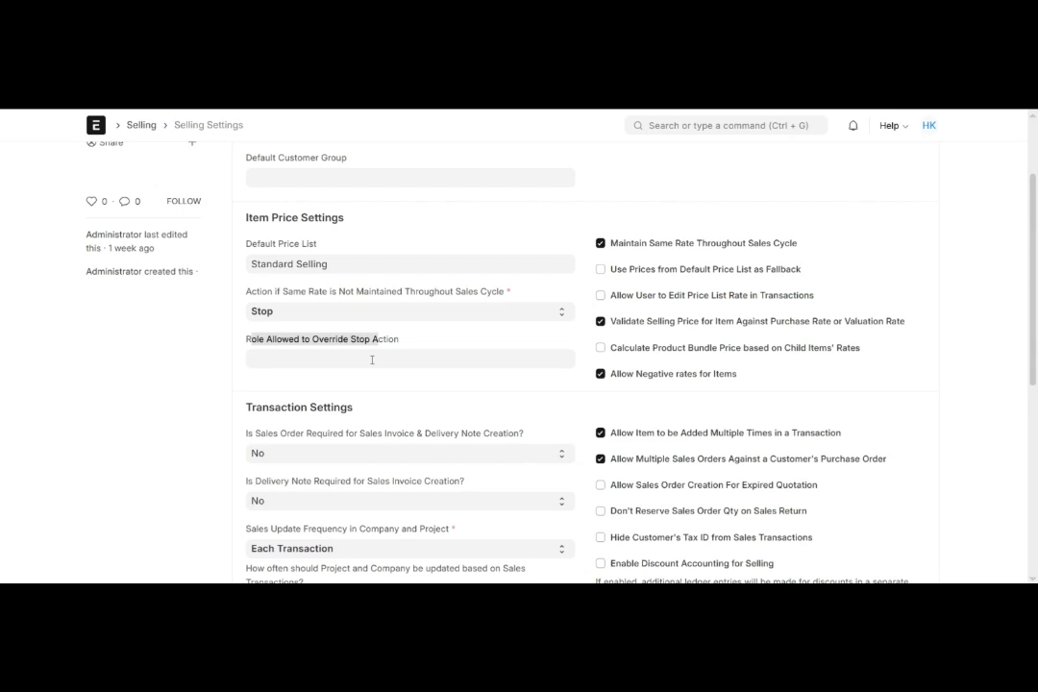
{"action": "left_click", "coordinate": [372, 360]}
{"action": "left_click", "coordinate": [372, 360]}
{"action": "scroll", "coordinate": [351, 442], "scroll_direction": "down", "scroll_amount": 3}
{"action": "scroll", "coordinate": [348, 456], "scroll_direction": "up", "scroll_amount": 3}
{"action": "left_click", "coordinate": [449, 337]}
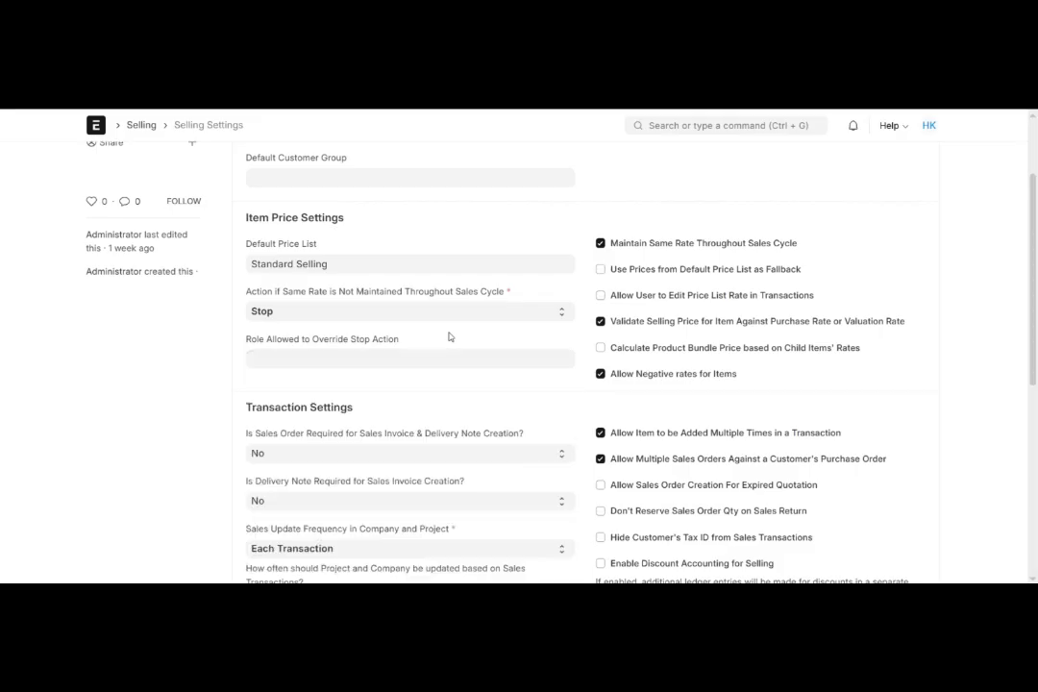
- Enable Allow User to Edit Price List Rate in Transactions, leaving Use Prices from Default Price List as Fallback off
{"action": "left_click_drag", "start_coordinate": [616, 272], "coordinate": [799, 273]}
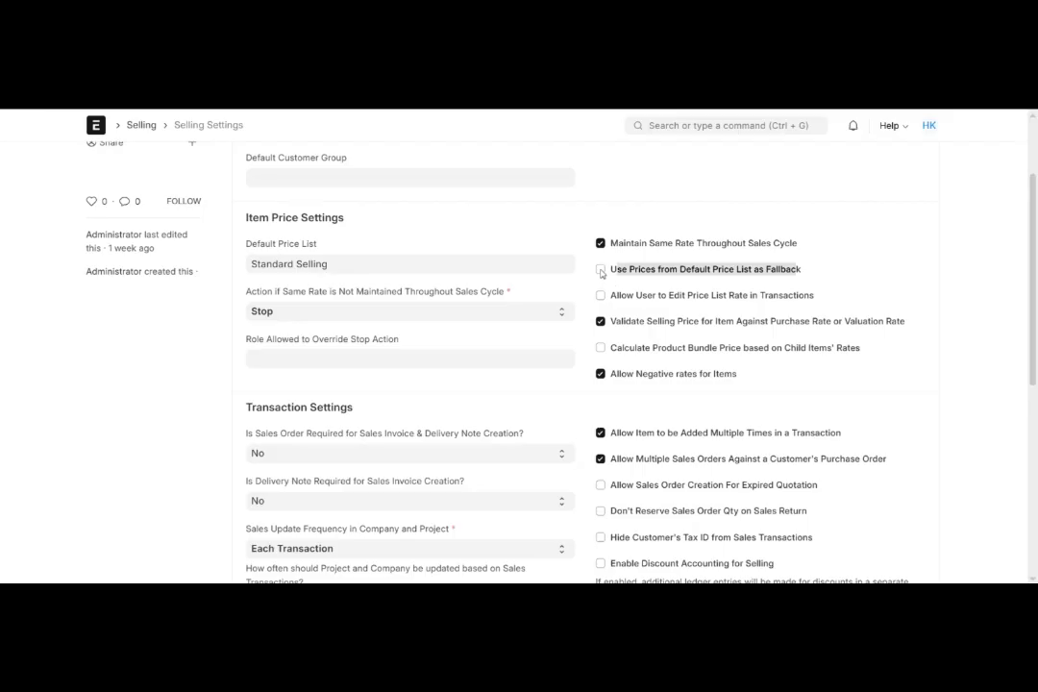
{"action": "left_click", "coordinate": [609, 299]}
{"action": "left_click_drag", "start_coordinate": [613, 296], "coordinate": [814, 299]}
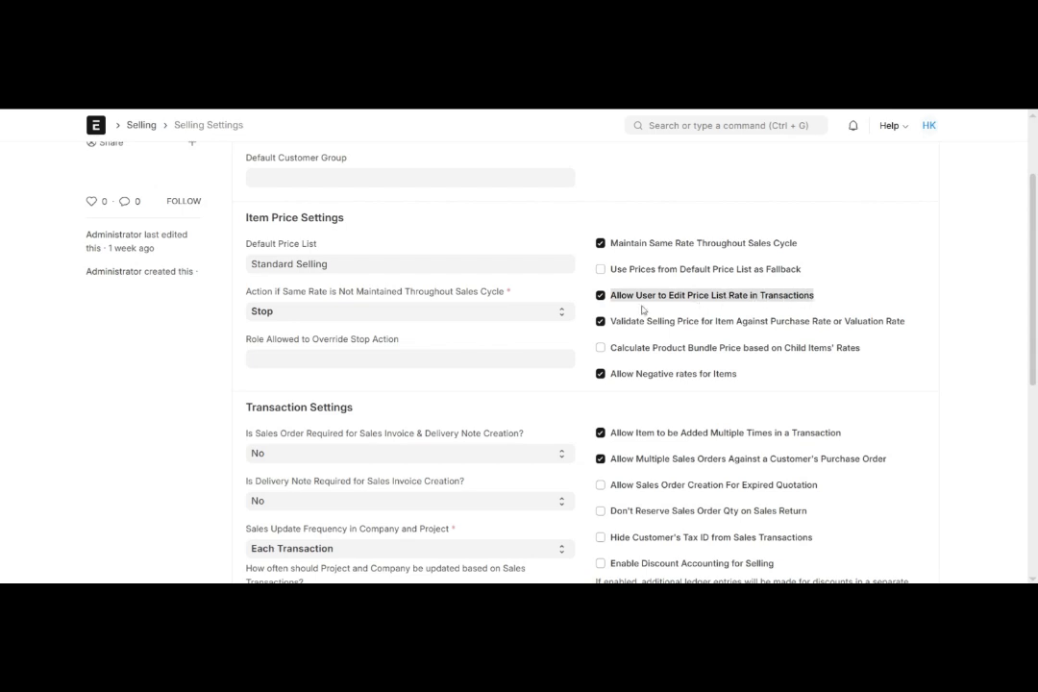
- Turn off Allow User to Edit Price List Rate in Transactions and review the option validating selling price against purchase or valuation rate
{"action": "left_click", "coordinate": [603, 299]}
{"action": "scroll", "coordinate": [662, 302], "scroll_direction": "down", "scroll_amount": 1}
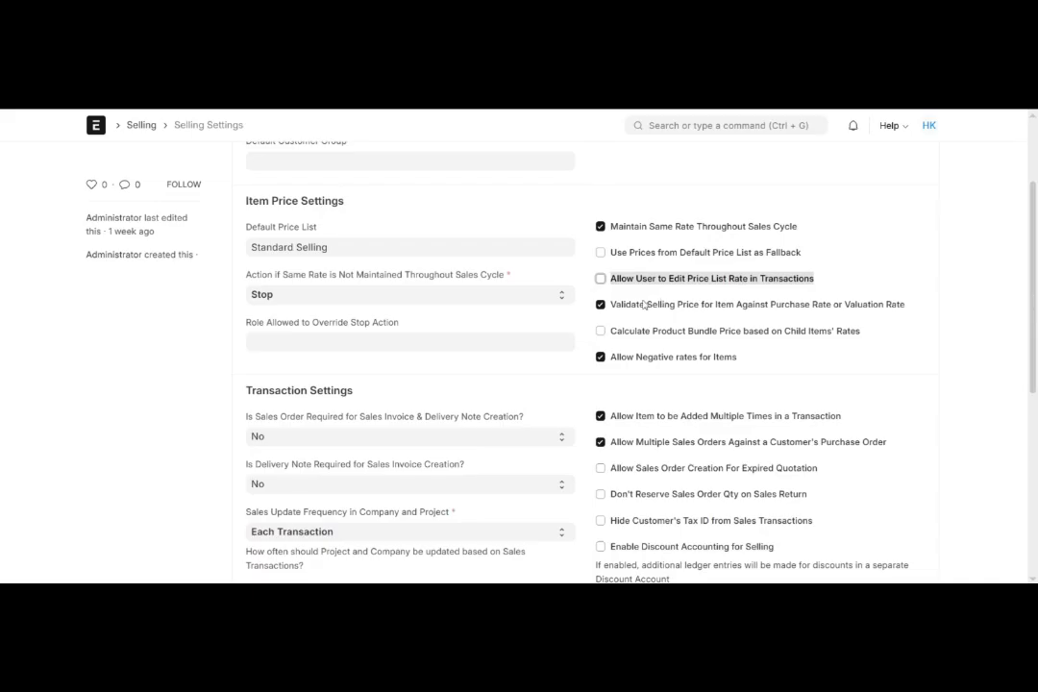
{"action": "left_click_drag", "start_coordinate": [614, 305], "coordinate": [904, 310]}
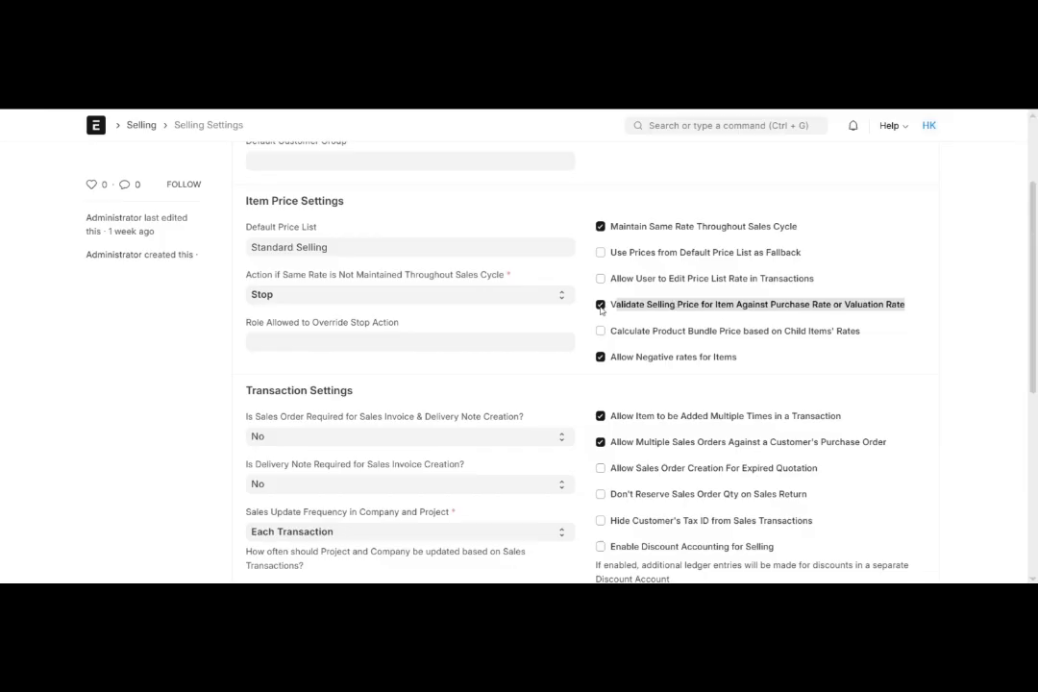
{"action": "scroll", "coordinate": [603, 311], "scroll_direction": "down", "scroll_amount": 1}
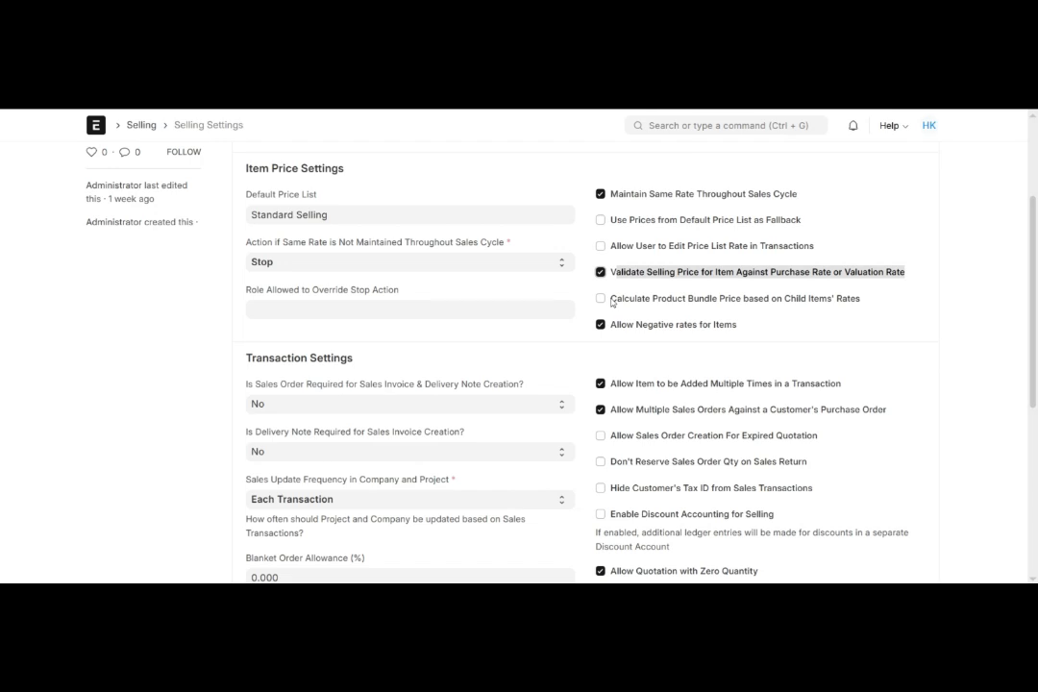
- Try switching Calculate Product Bundle Price based on Child Items' Rates on, and turn it off again
{"action": "left_click_drag", "start_coordinate": [613, 301], "coordinate": [866, 301]}
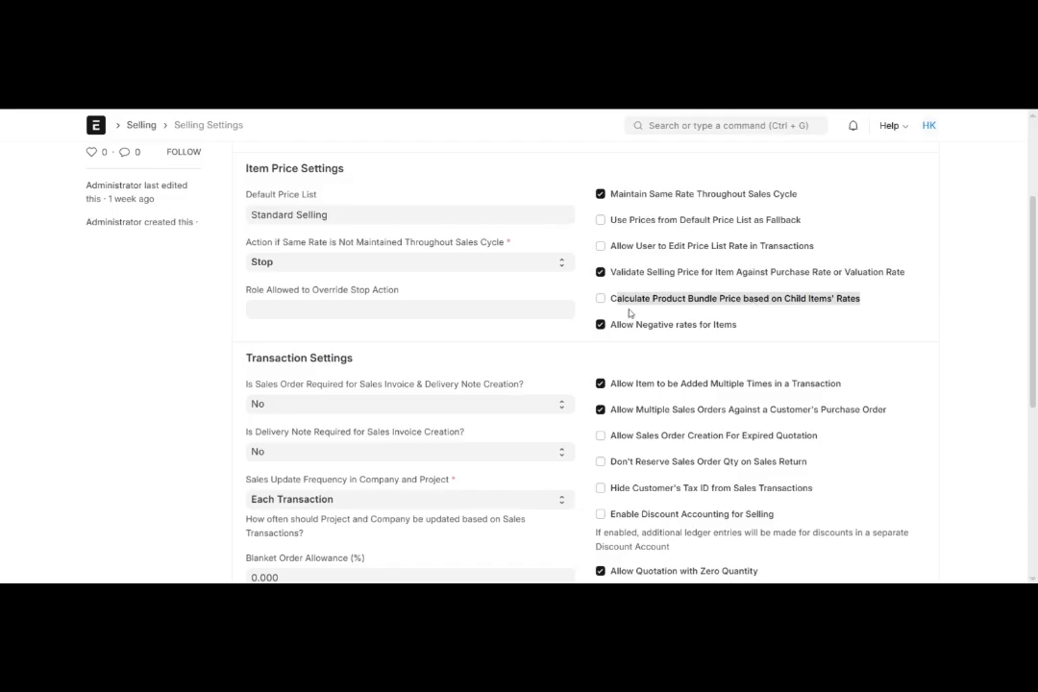
{"action": "left_click", "coordinate": [601, 299]}
{"action": "left_click", "coordinate": [600, 299]}
{"action": "scroll", "coordinate": [616, 317], "scroll_direction": "down", "scroll_amount": 1}
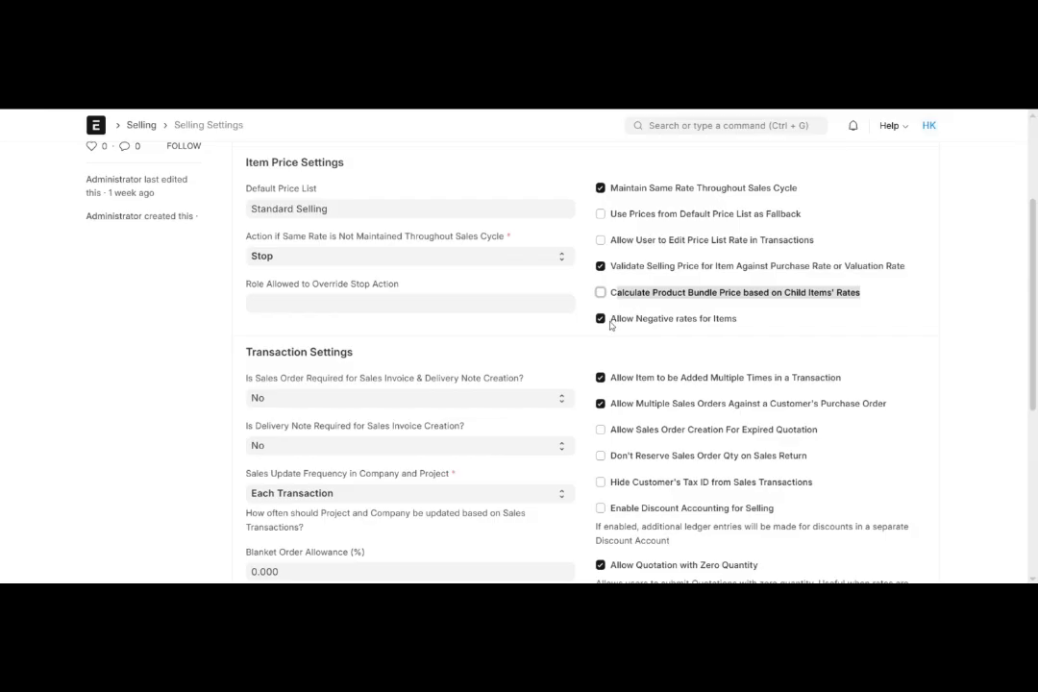
- Try switching Allow Negative rates for Items off, and turn it back on
{"action": "left_click_drag", "start_coordinate": [610, 325], "coordinate": [738, 323]}
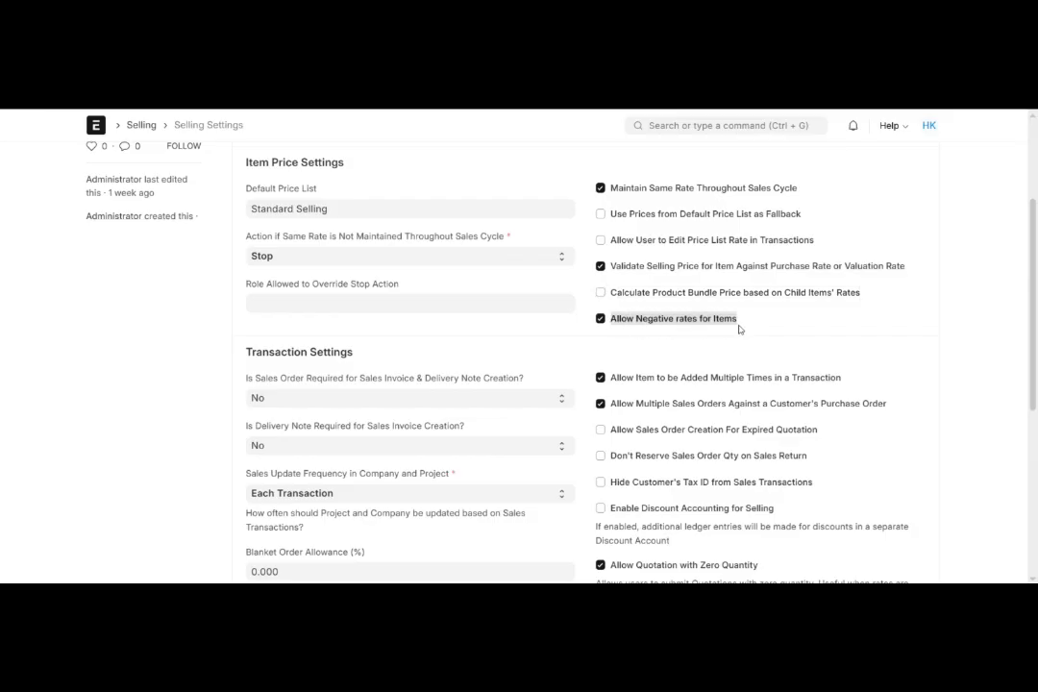
{"action": "left_click", "coordinate": [601, 320]}
{"action": "left_click", "coordinate": [600, 320]}
{"action": "scroll", "coordinate": [557, 341], "scroll_direction": "down", "scroll_amount": 1}
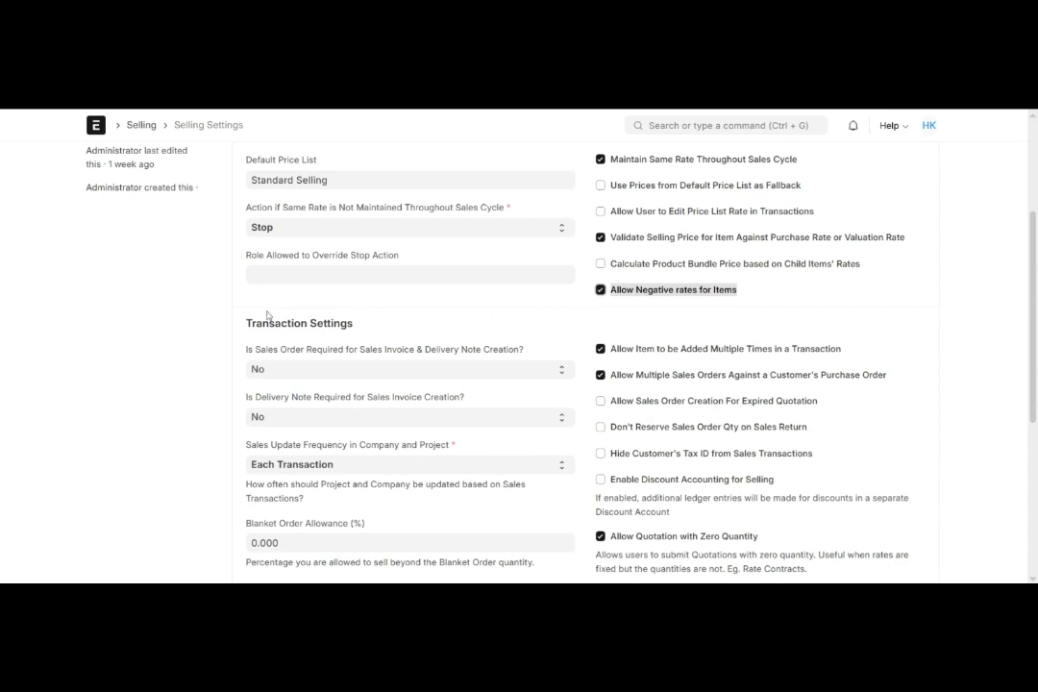
- Make a sales order required for sales invoice and delivery note creation by choosing Yes in the Transaction Settings
{"action": "left_click_drag", "start_coordinate": [244, 322], "coordinate": [385, 334]}
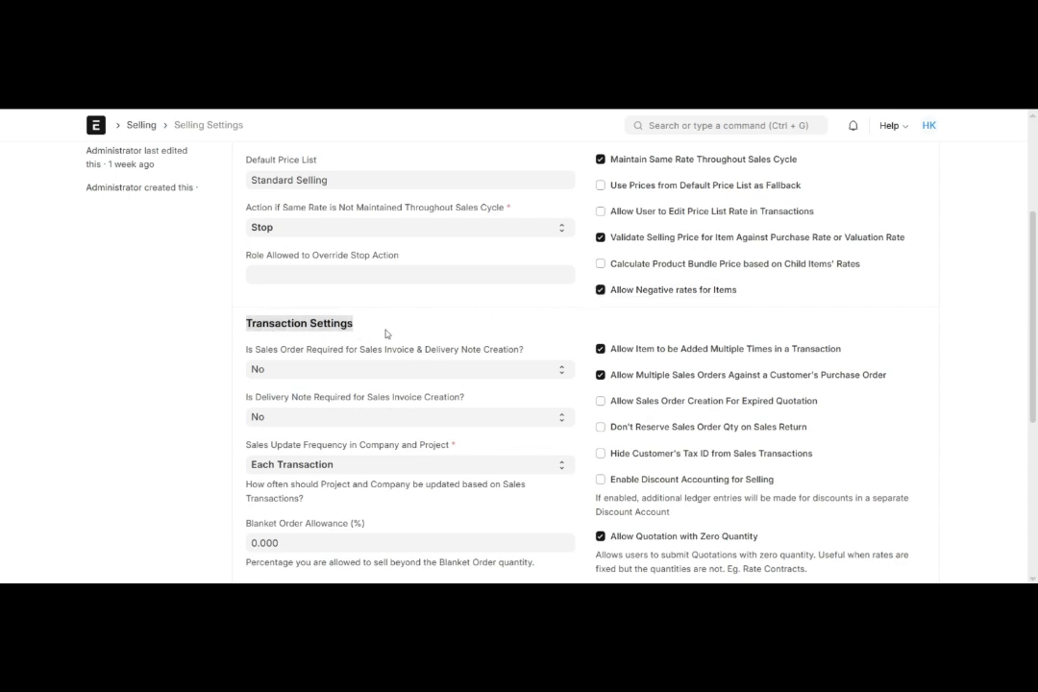
{"action": "scroll", "coordinate": [385, 333], "scroll_direction": "down", "scroll_amount": 1}
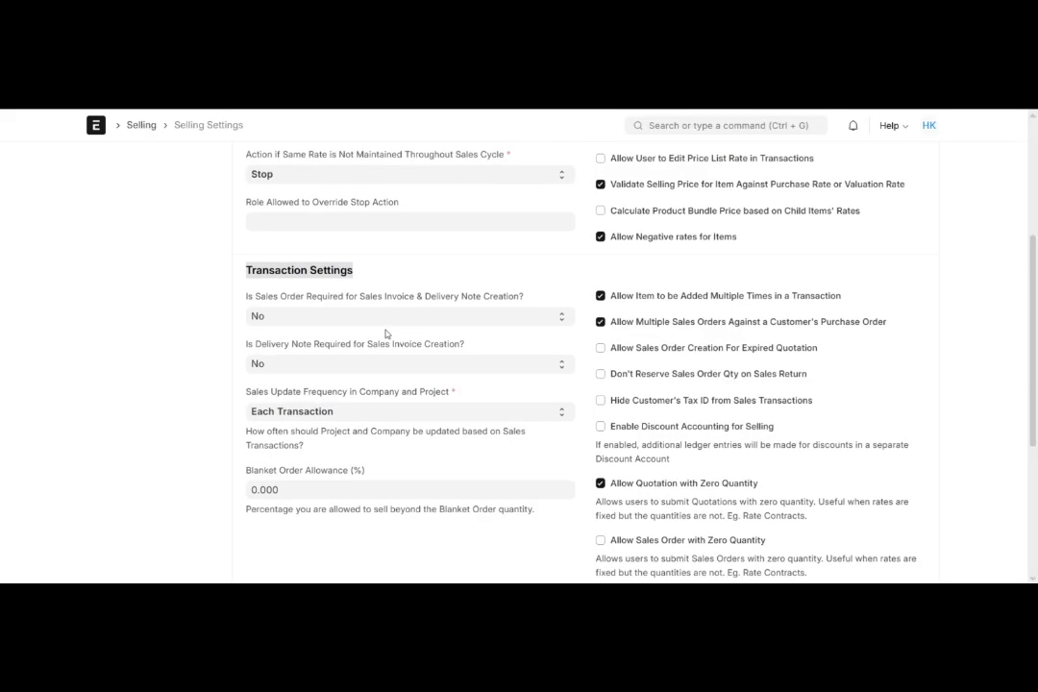
{"action": "scroll", "coordinate": [384, 318], "scroll_direction": "down", "scroll_amount": 1}
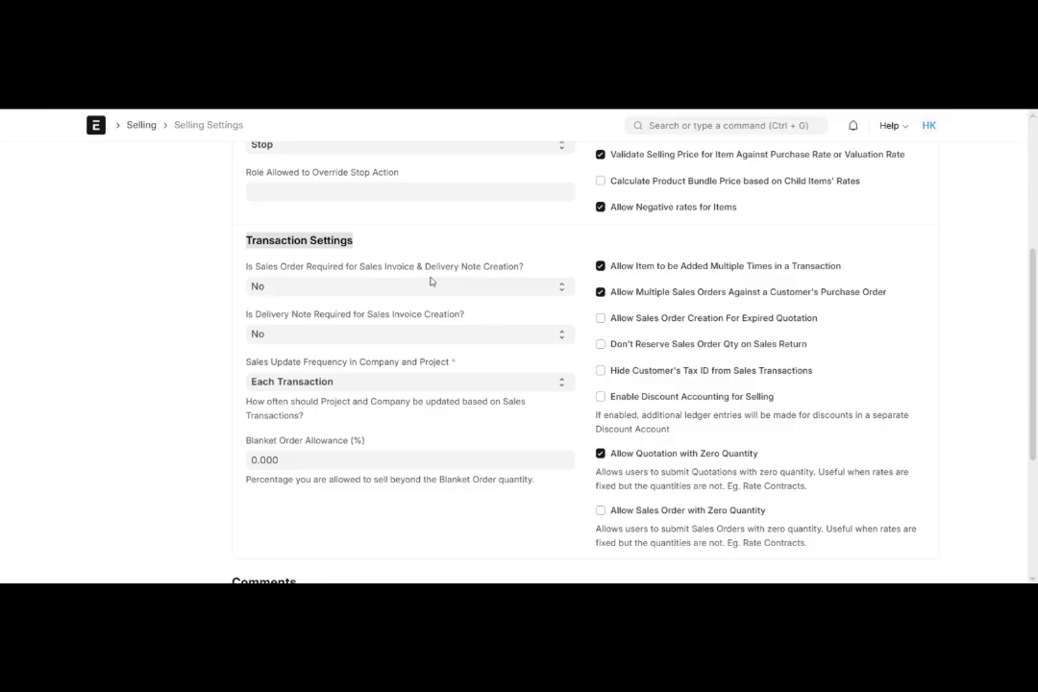
{"action": "left_click_drag", "start_coordinate": [332, 267], "coordinate": [479, 286]}
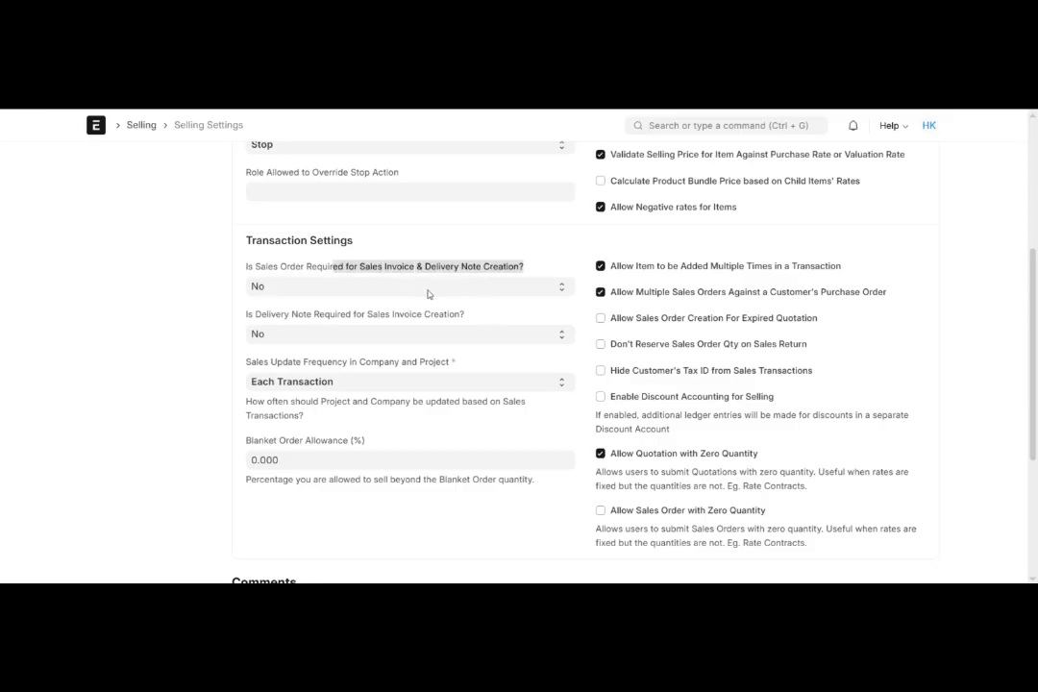
{"action": "left_click", "coordinate": [296, 288]}
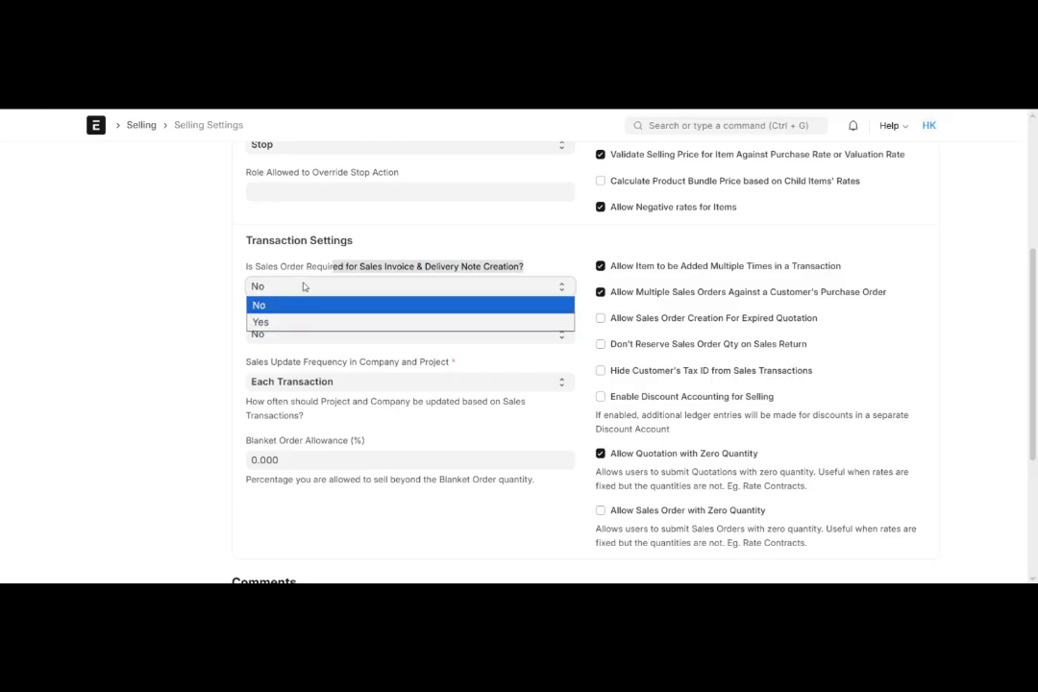
{"action": "left_click", "coordinate": [294, 321]}
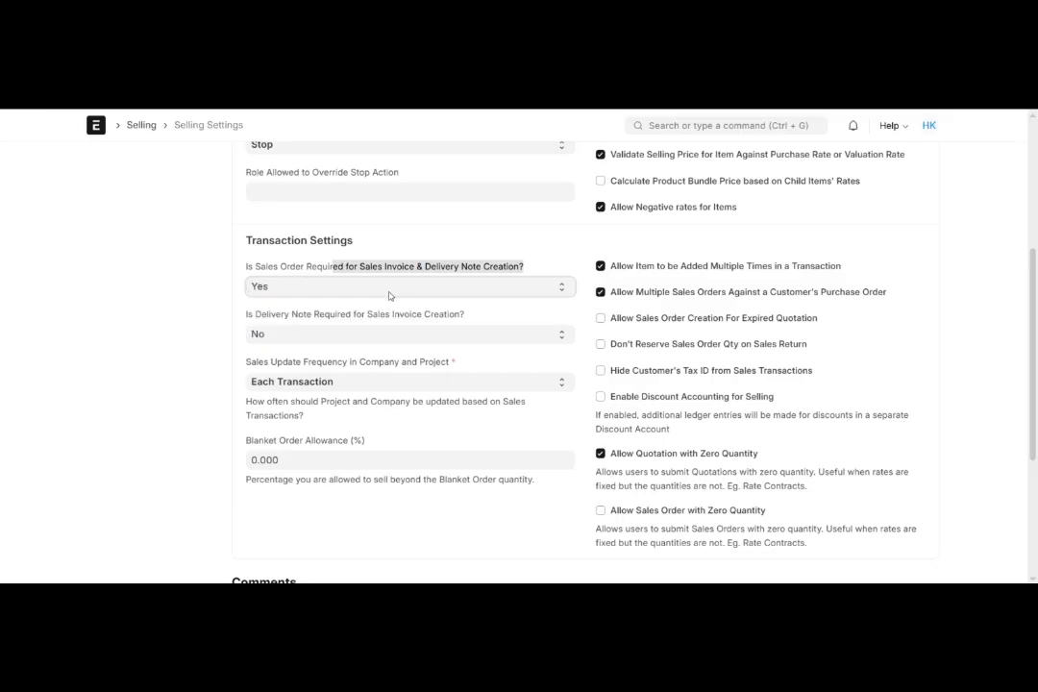
{"action": "left_click", "coordinate": [296, 307]}
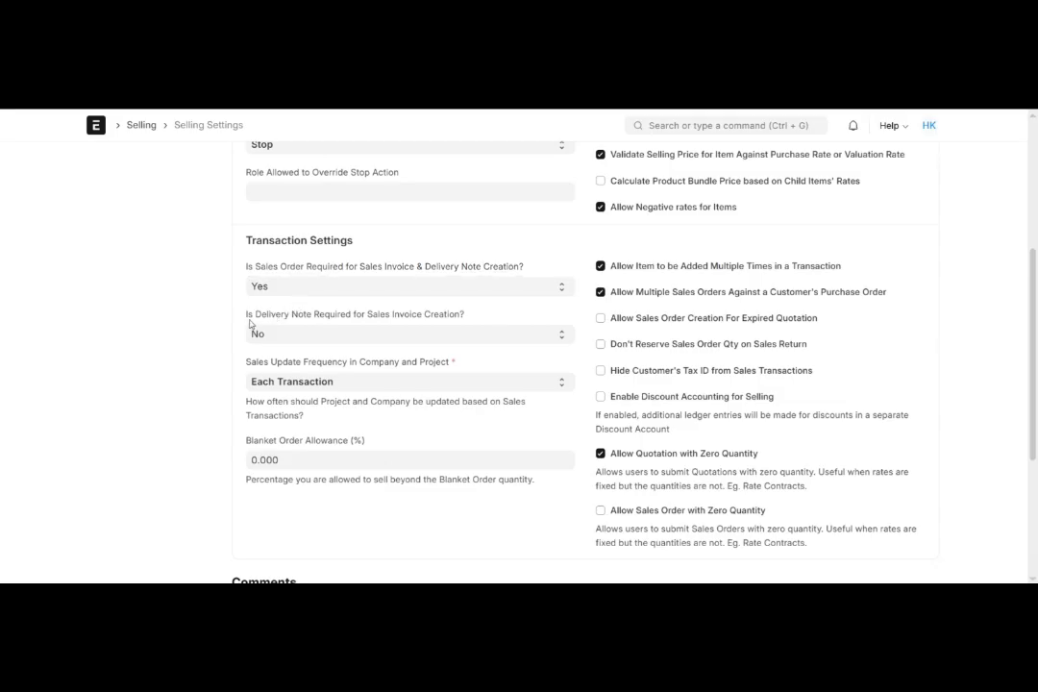
- Set Is Delivery Note Required for Sales Invoice Creation to Yes
{"action": "left_click_drag", "start_coordinate": [246, 321], "coordinate": [458, 324]}
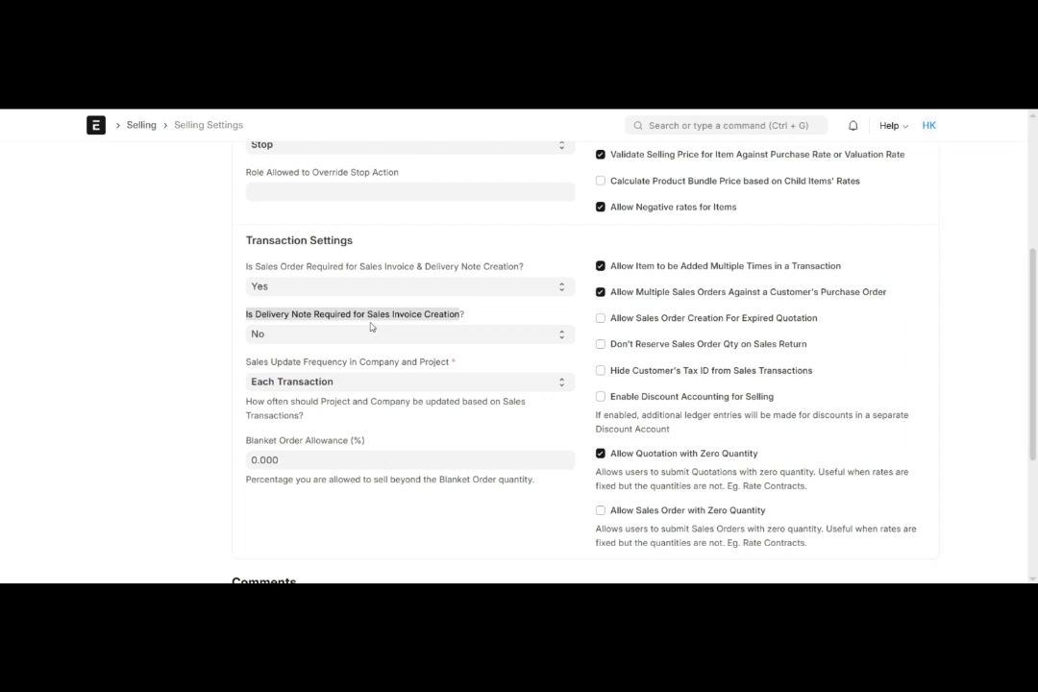
{"action": "left_click", "coordinate": [320, 336]}
{"action": "left_click", "coordinate": [317, 369]}
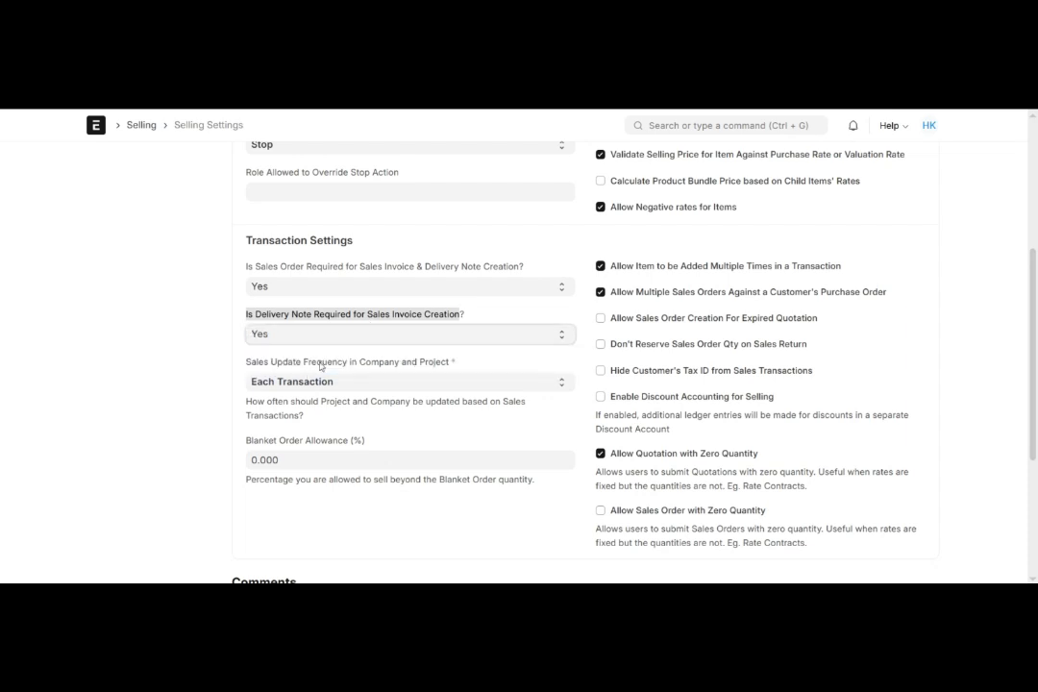
- Check the choices for Sales Update Frequency in Company and Project, keeping Each Transaction
{"action": "scroll", "coordinate": [351, 332], "scroll_direction": "down", "scroll_amount": 1}
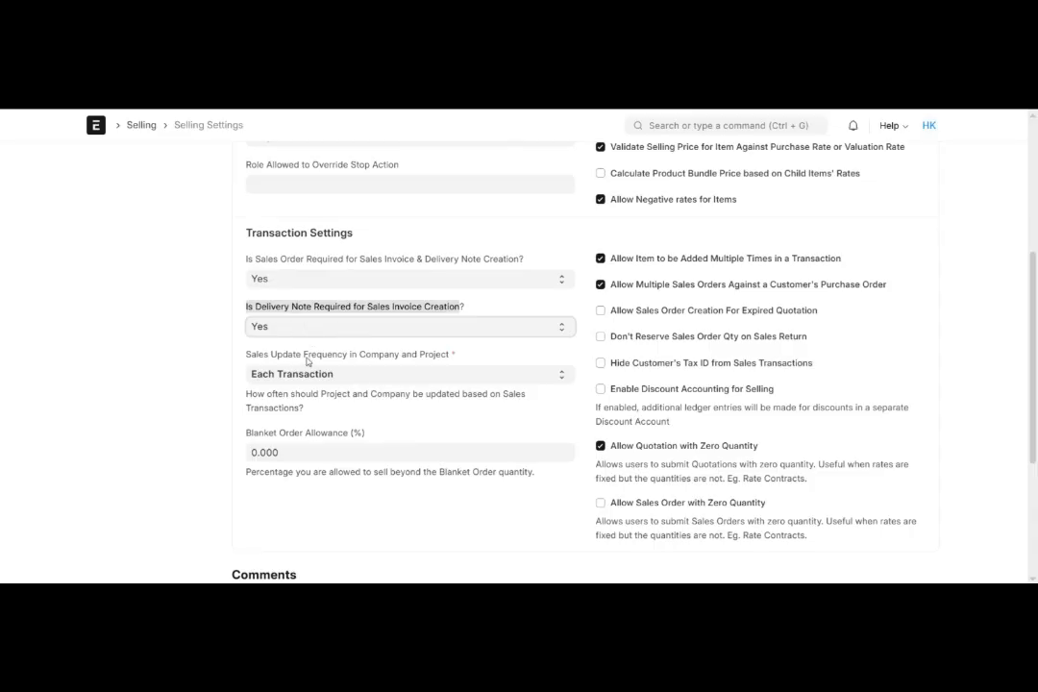
{"action": "left_click_drag", "start_coordinate": [257, 357], "coordinate": [423, 359]}
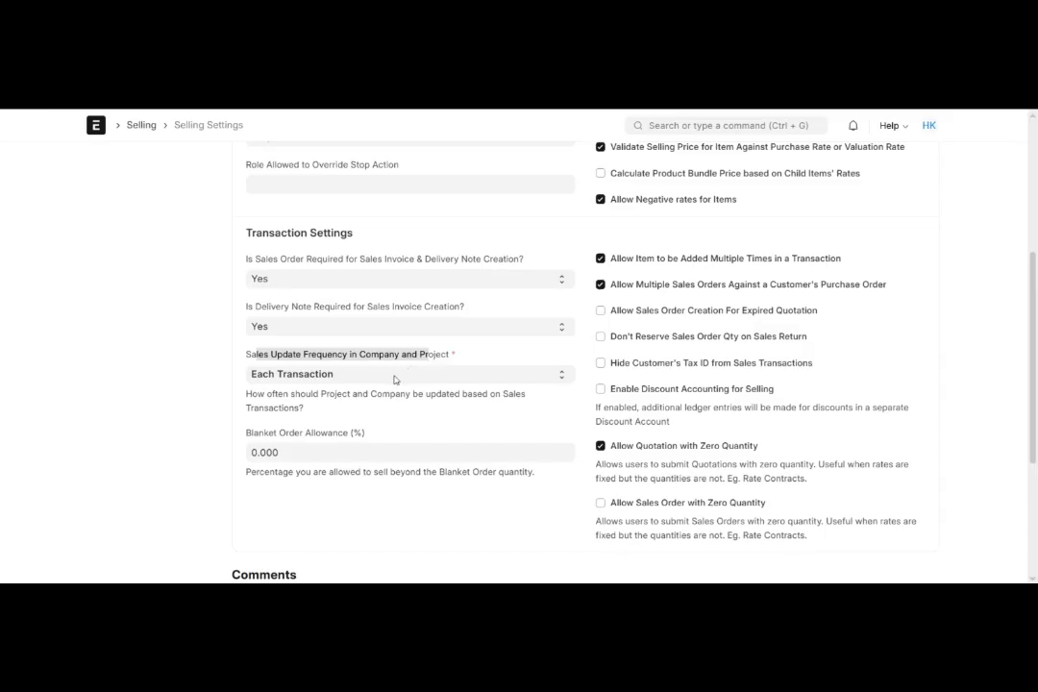
{"action": "scroll", "coordinate": [390, 381], "scroll_direction": "down", "scroll_amount": 1}
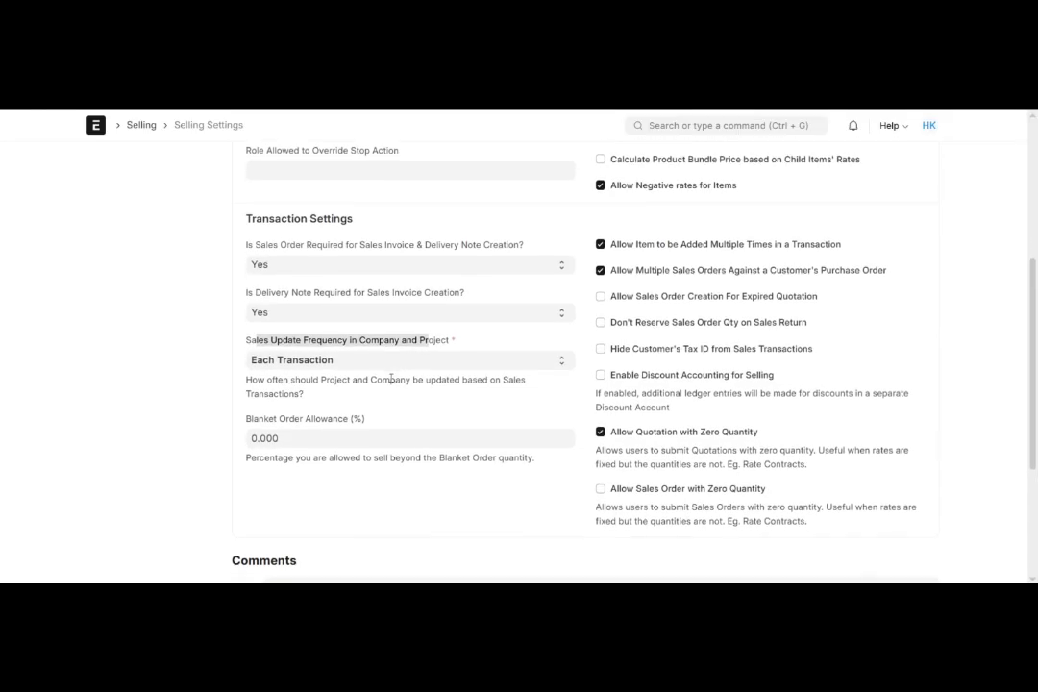
{"action": "left_click", "coordinate": [366, 363]}
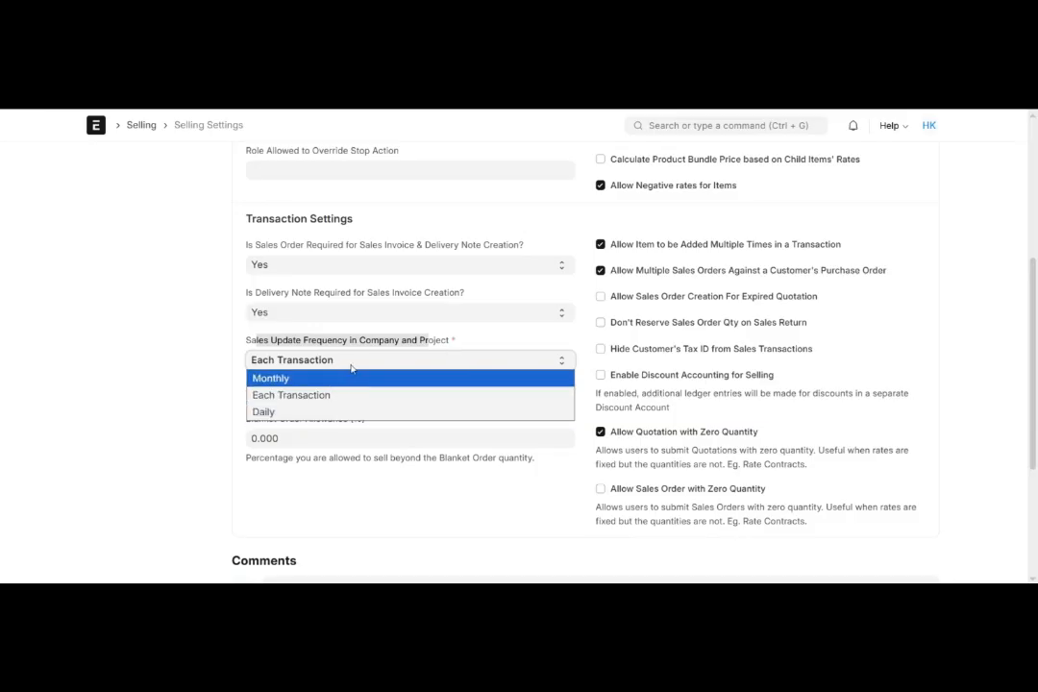
{"action": "left_click", "coordinate": [353, 368]}
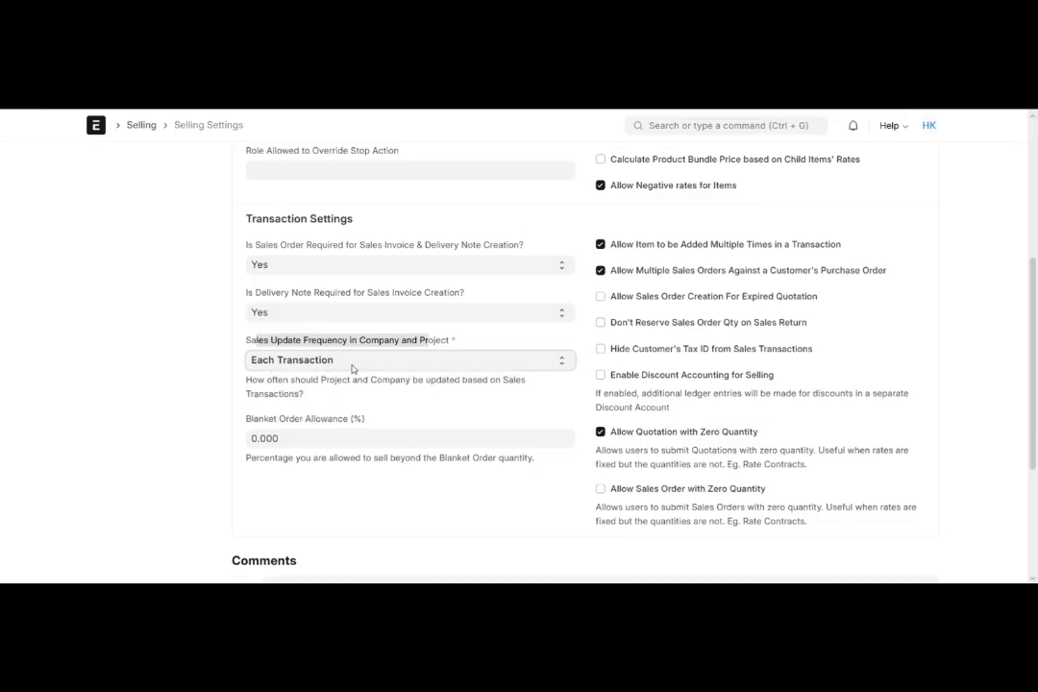
- Examine the Blanket Order Allowance (%) field and its description without changing the value
{"action": "scroll", "coordinate": [298, 394], "scroll_direction": "down", "scroll_amount": 1}
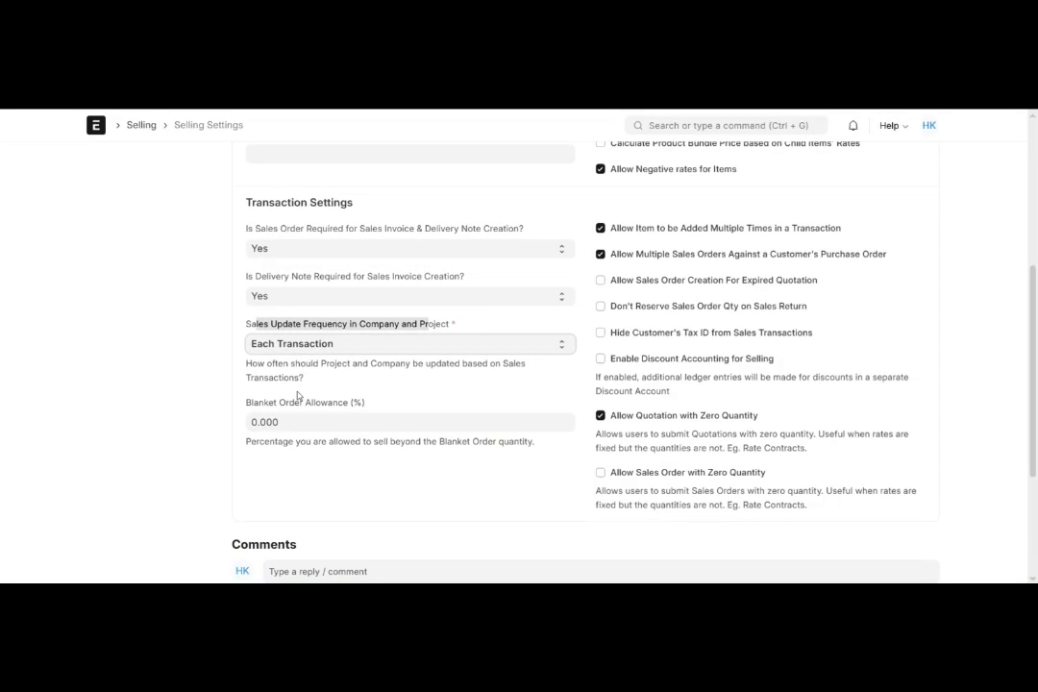
{"action": "left_click_drag", "start_coordinate": [251, 402], "coordinate": [369, 405]}
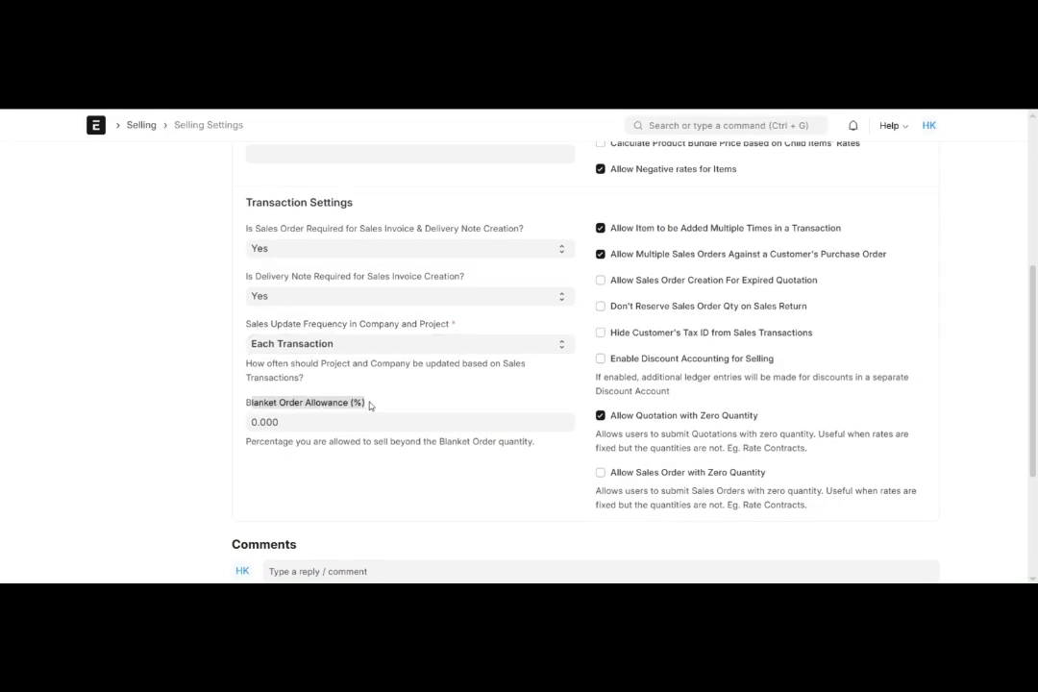
{"action": "left_click", "coordinate": [326, 426]}
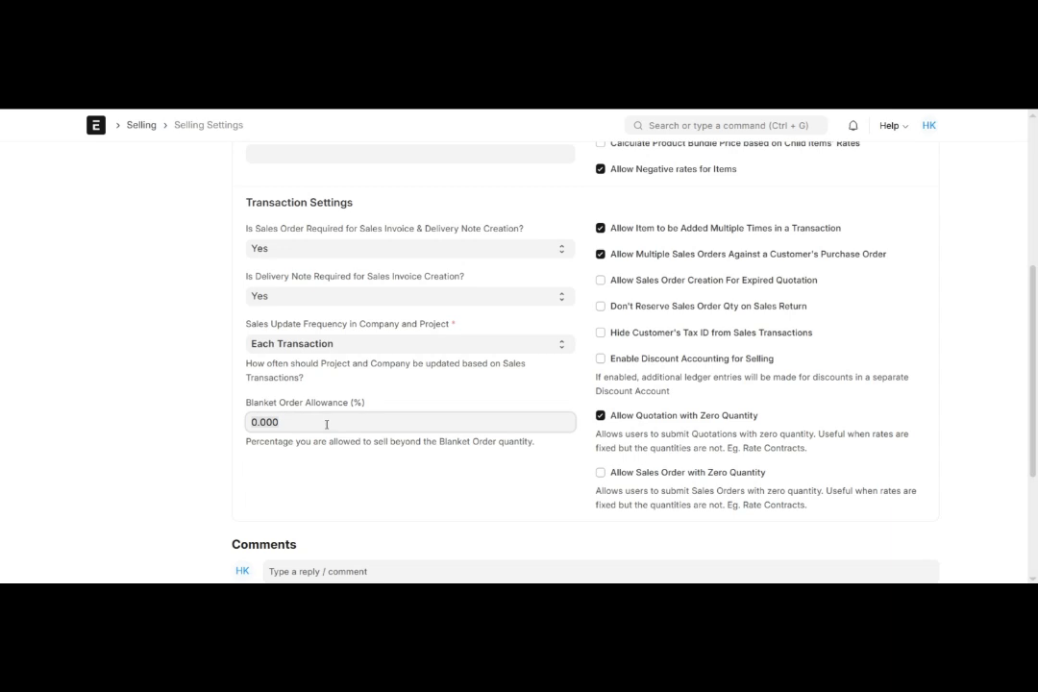
{"action": "scroll", "coordinate": [325, 418], "scroll_direction": "down", "scroll_amount": 1}
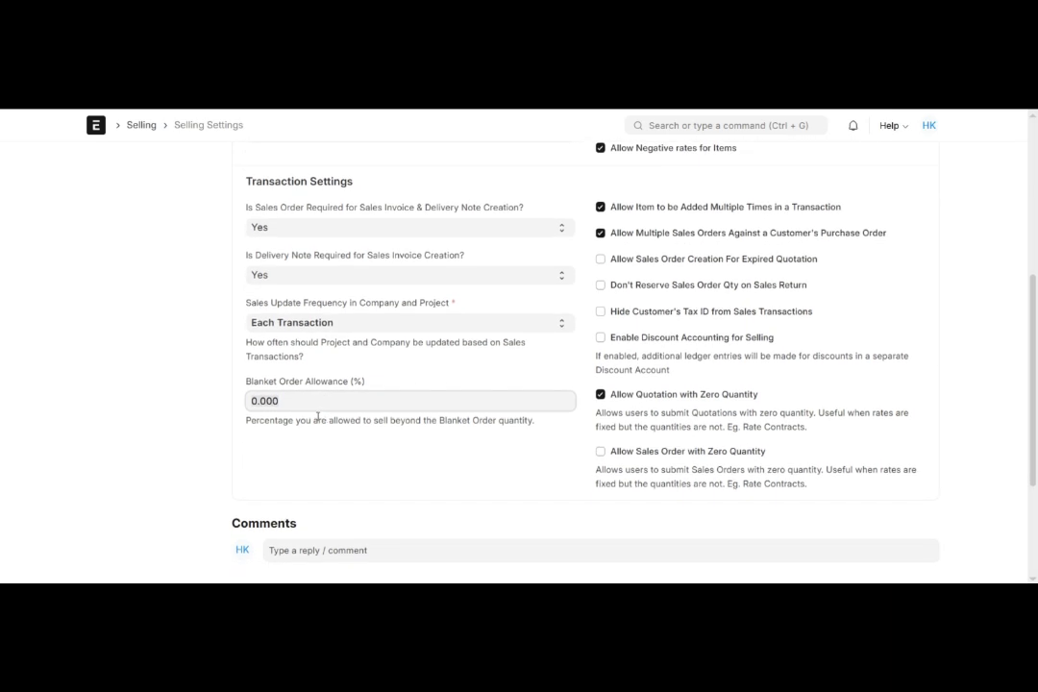
- Review the transaction options for repeated items, multiple sales orders per customer purchase order, and sales orders from expired quotations
{"action": "scroll", "coordinate": [493, 375], "scroll_direction": "up", "scroll_amount": 5}
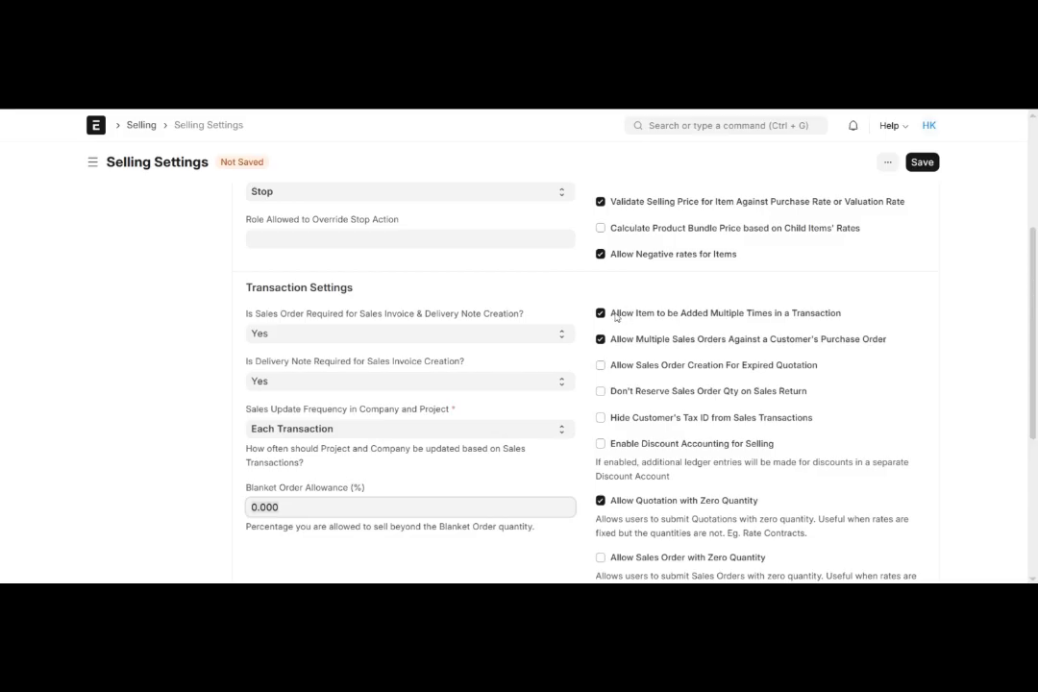
{"action": "left_click_drag", "start_coordinate": [613, 315], "coordinate": [819, 317]}
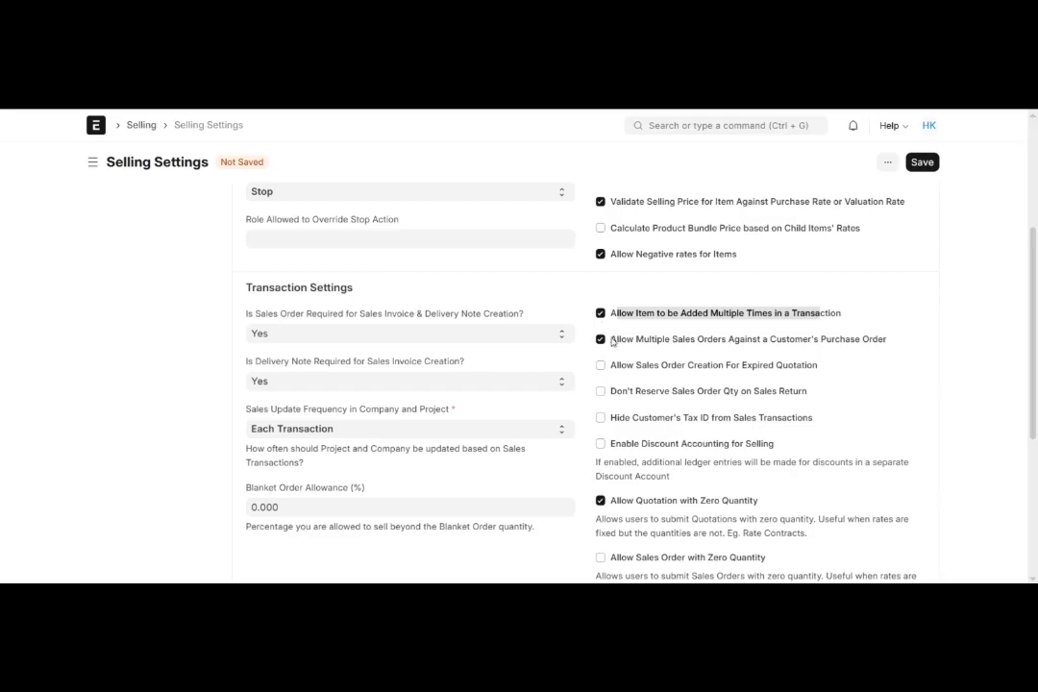
{"action": "left_click_drag", "start_coordinate": [609, 340], "coordinate": [878, 341]}
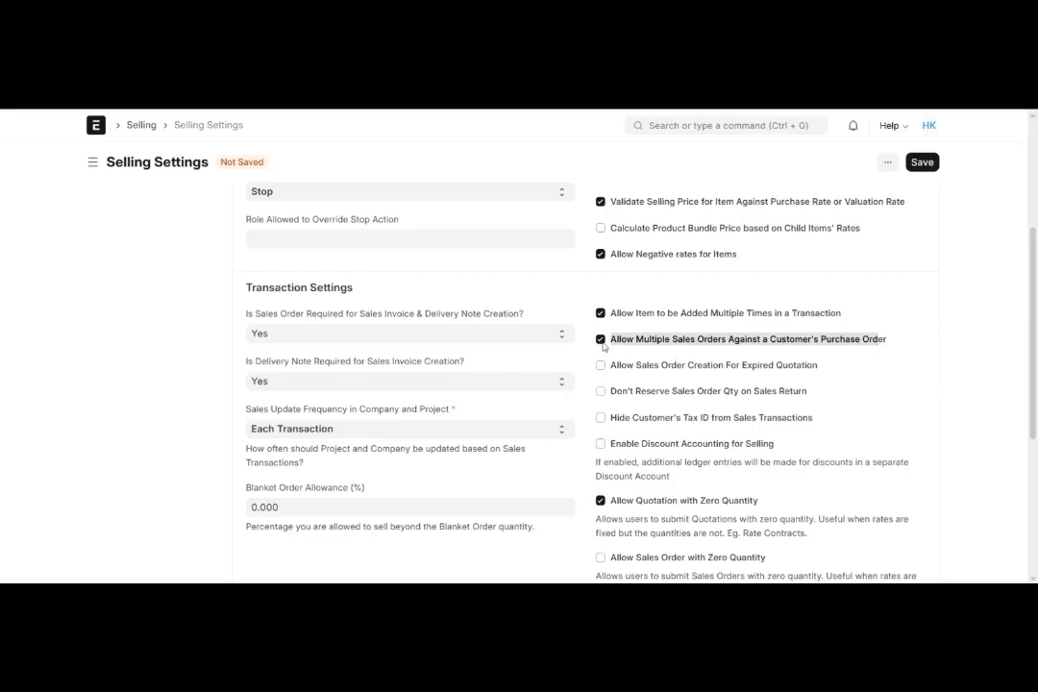
{"action": "scroll", "coordinate": [605, 347], "scroll_direction": "down", "scroll_amount": 1}
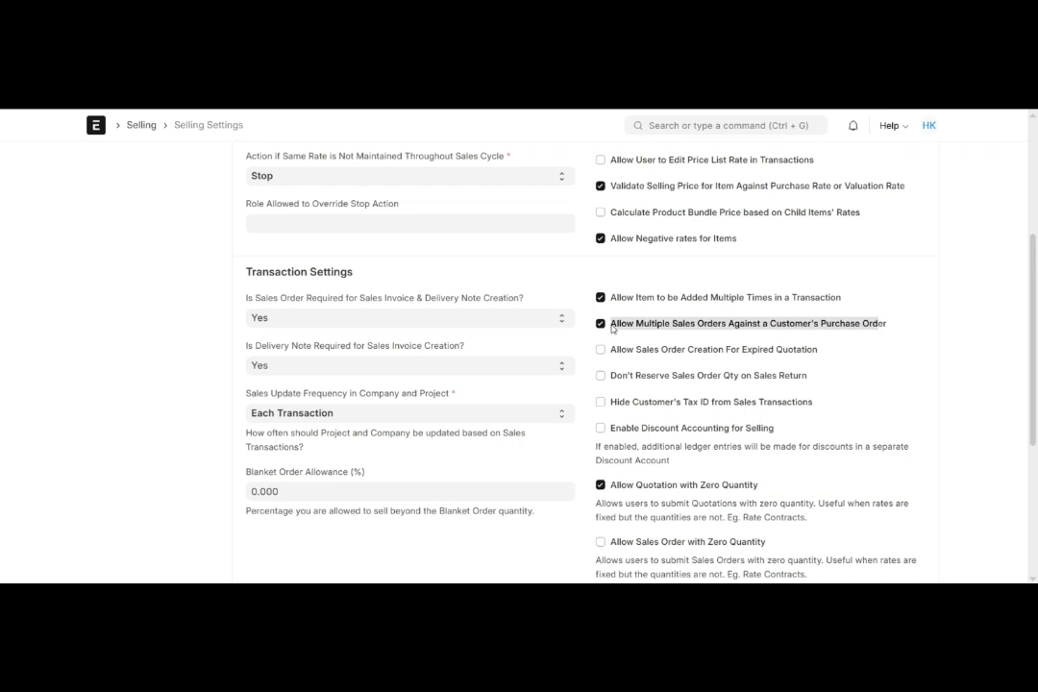
{"action": "scroll", "coordinate": [612, 328], "scroll_direction": "down", "scroll_amount": 1}
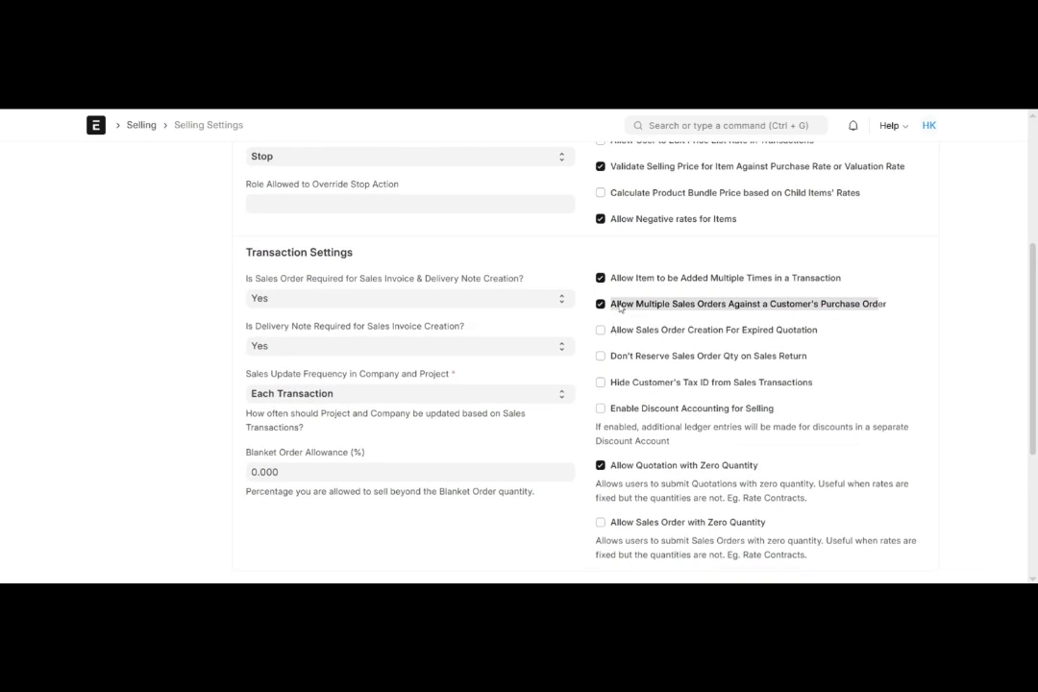
{"action": "left_click_drag", "start_coordinate": [611, 330], "coordinate": [810, 337]}
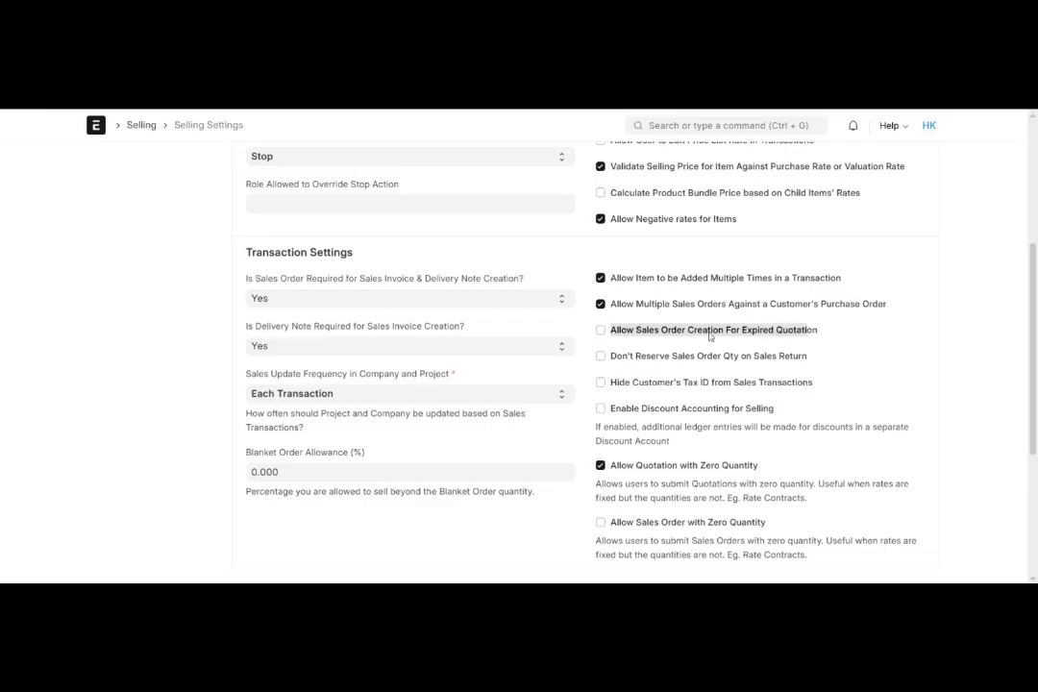
{"action": "scroll", "coordinate": [604, 334], "scroll_direction": "down", "scroll_amount": 1}
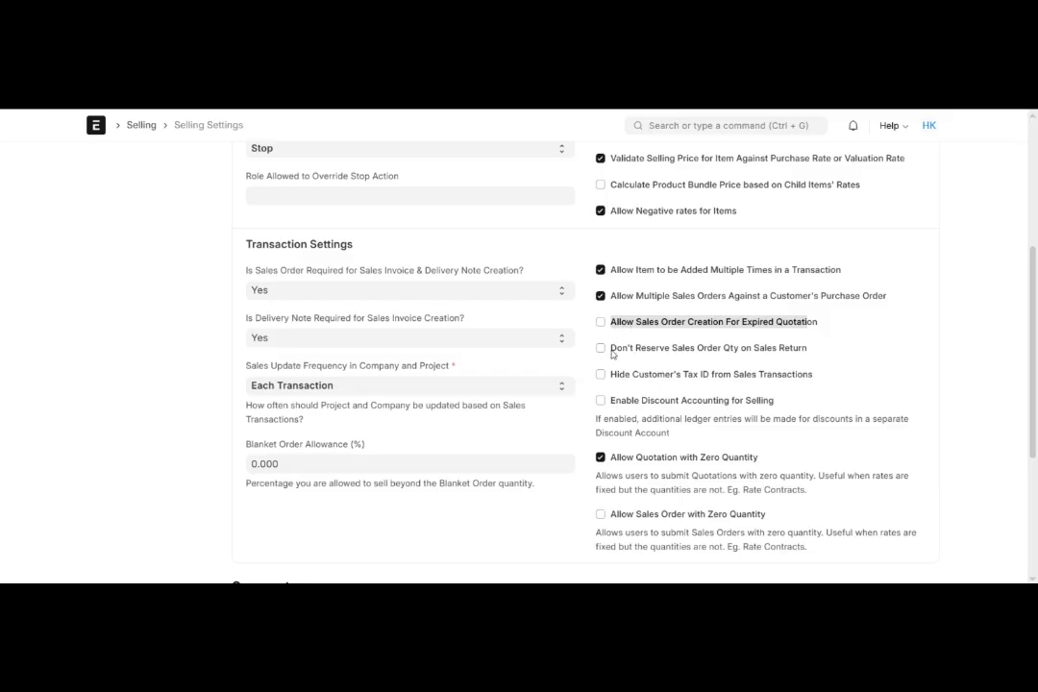
- Enable Don't Reserve Sales Order Qty on Sales Return
{"action": "left_click_drag", "start_coordinate": [611, 352], "coordinate": [812, 349]}
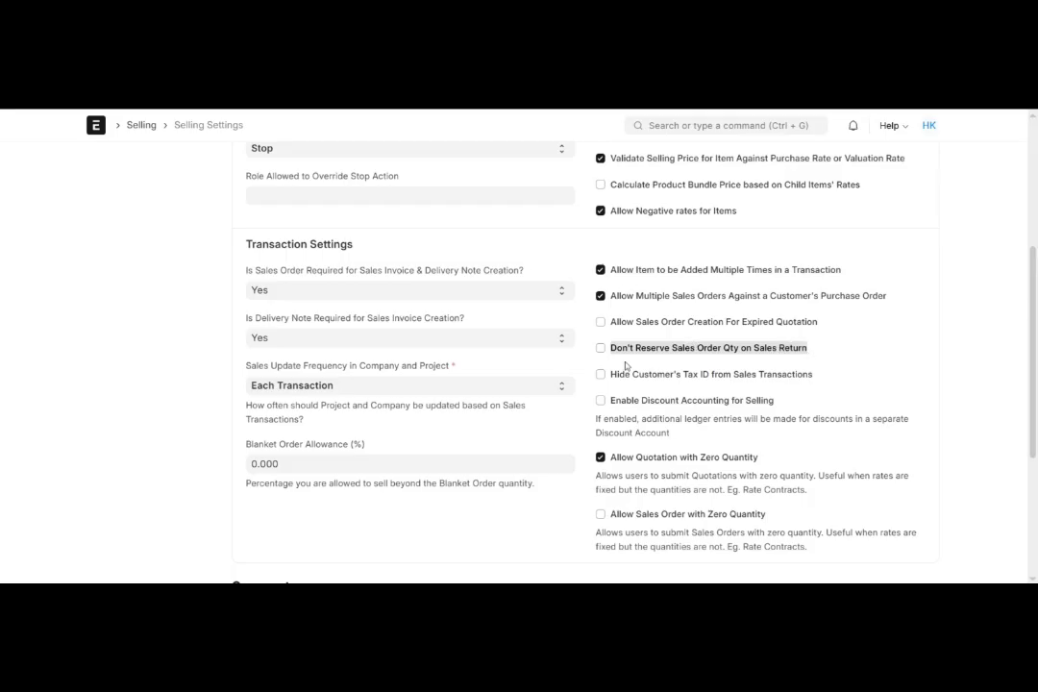
{"action": "scroll", "coordinate": [625, 365], "scroll_direction": "down", "scroll_amount": 1}
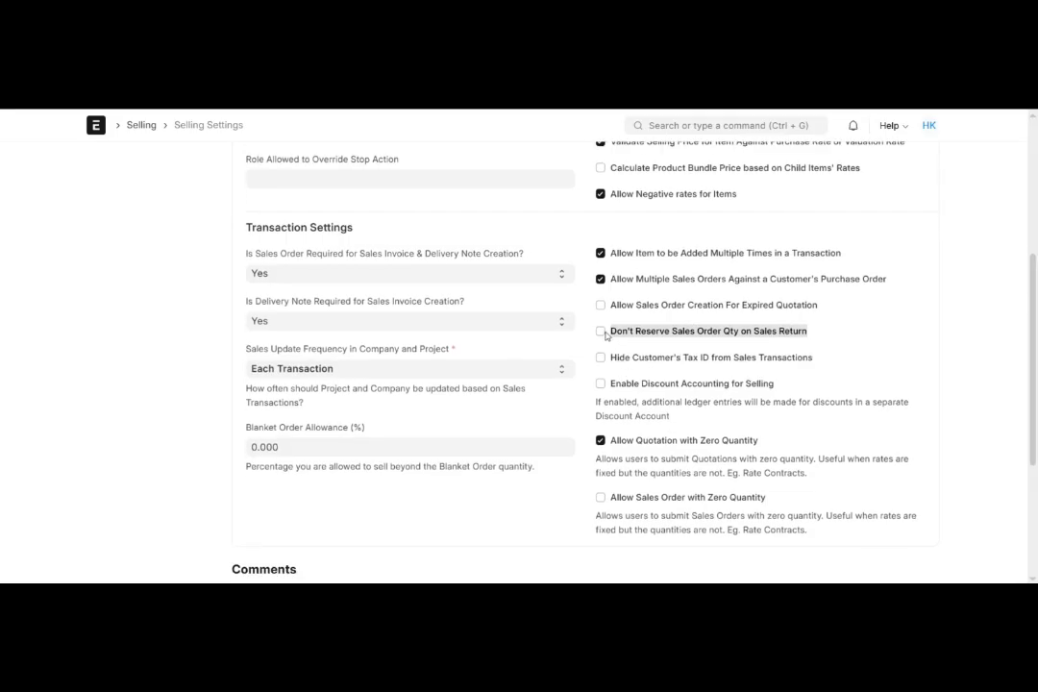
{"action": "left_click", "coordinate": [603, 334]}
{"action": "scroll", "coordinate": [602, 334], "scroll_direction": "down", "scroll_amount": 1}
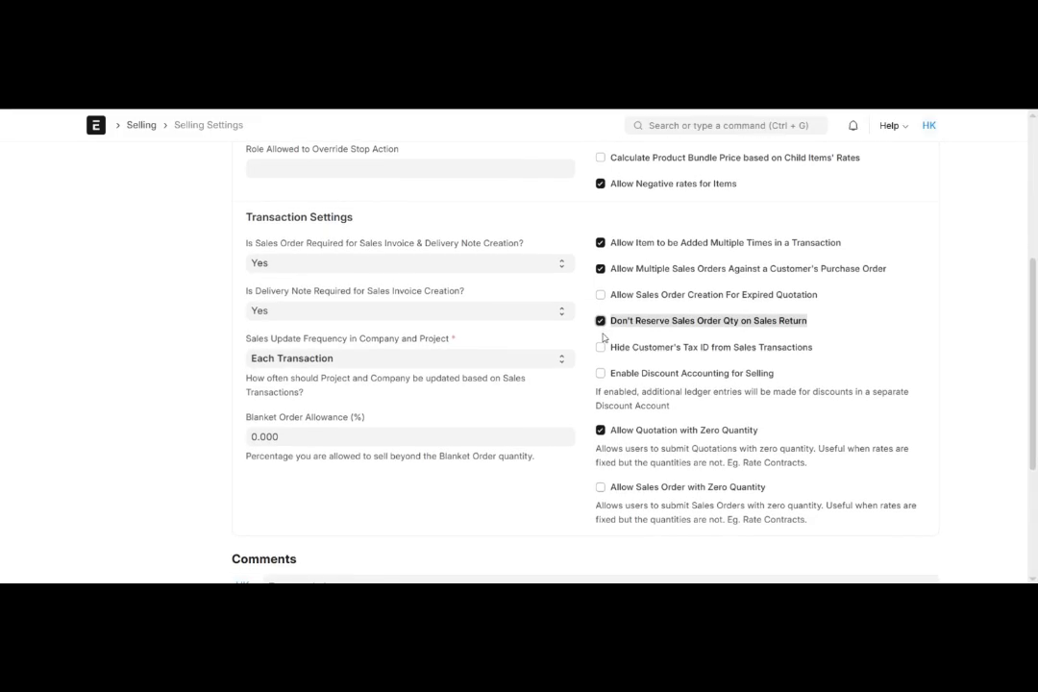
- Try the Hide Customer's Tax ID from Sales Transactions option and leave it disabled
{"action": "scroll", "coordinate": [603, 336], "scroll_direction": "down", "scroll_amount": 1}
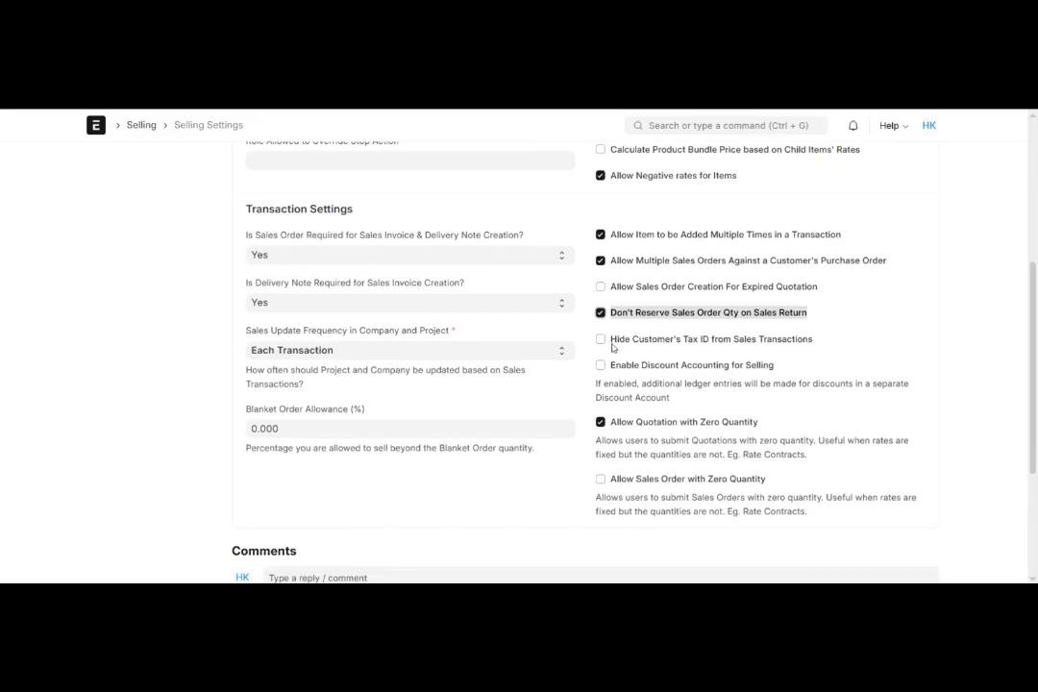
{"action": "left_click_drag", "start_coordinate": [612, 341], "coordinate": [702, 338]}
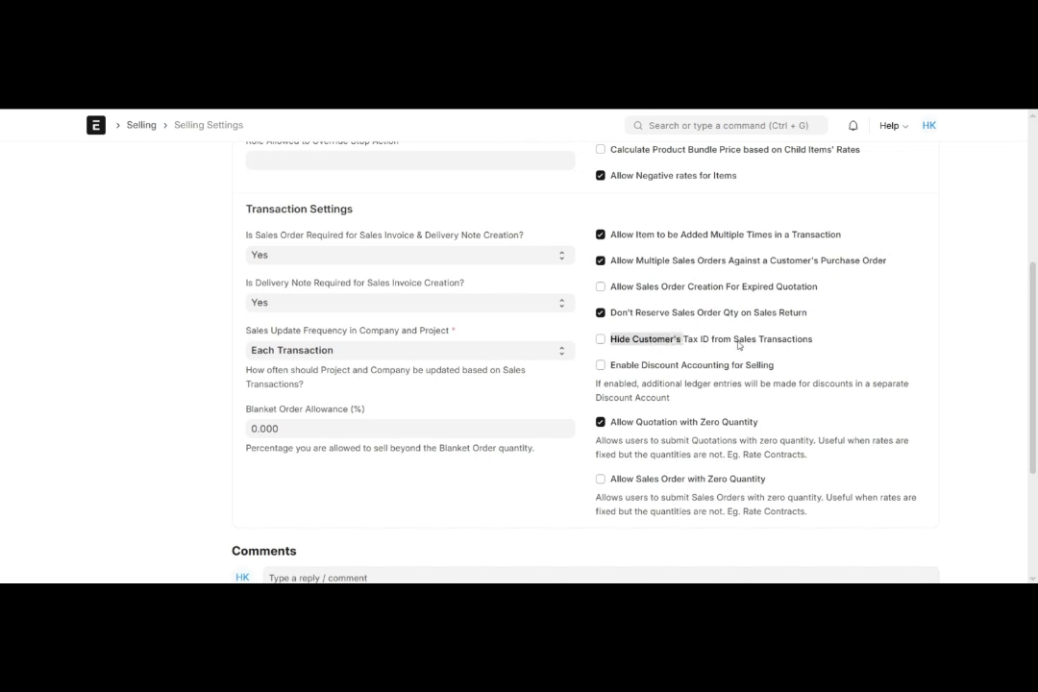
{"action": "left_click", "coordinate": [762, 342]}
{"action": "left_click", "coordinate": [764, 341]}
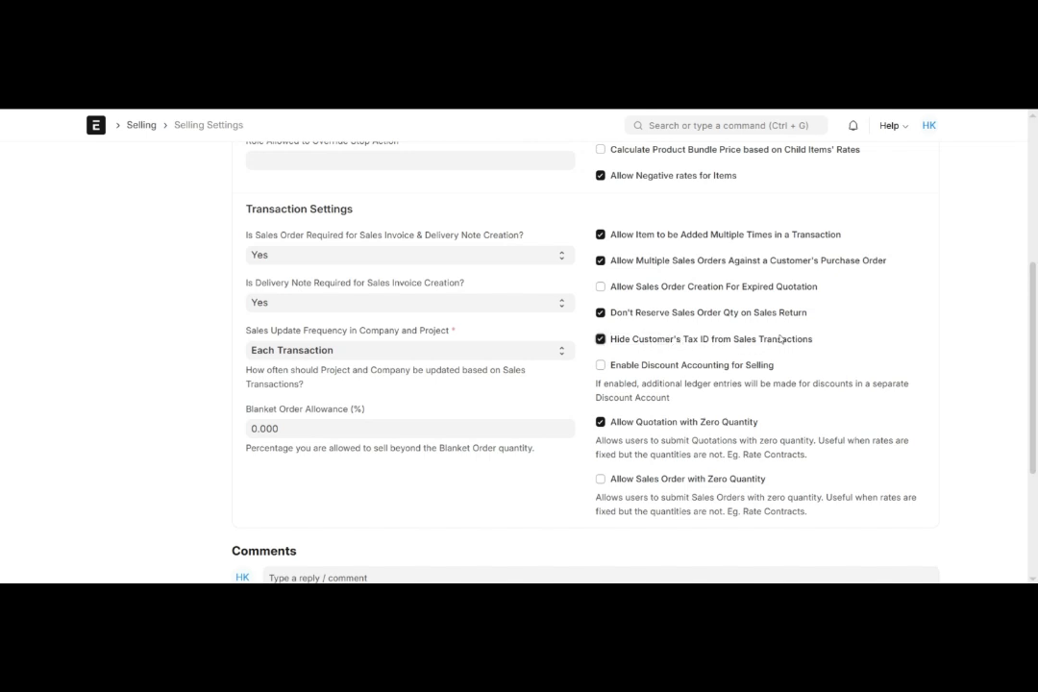
{"action": "left_click", "coordinate": [601, 339]}
- Enable Discount Accounting for Selling in the transaction settings
{"action": "scroll", "coordinate": [601, 343], "scroll_direction": "down", "scroll_amount": 1}
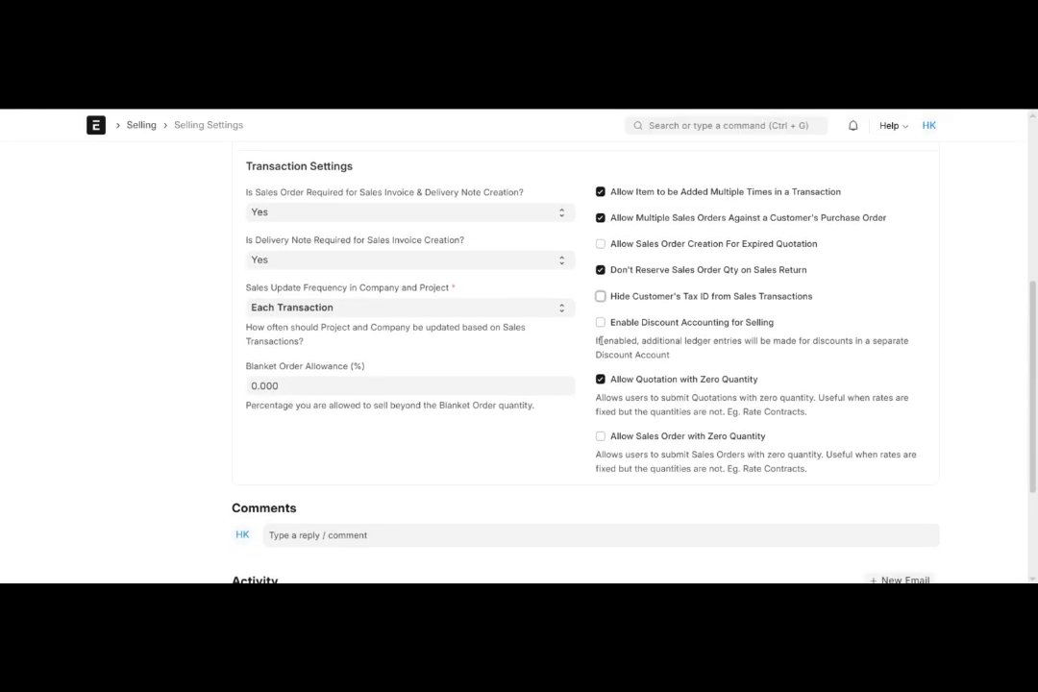
{"action": "left_click_drag", "start_coordinate": [611, 323], "coordinate": [775, 323]}
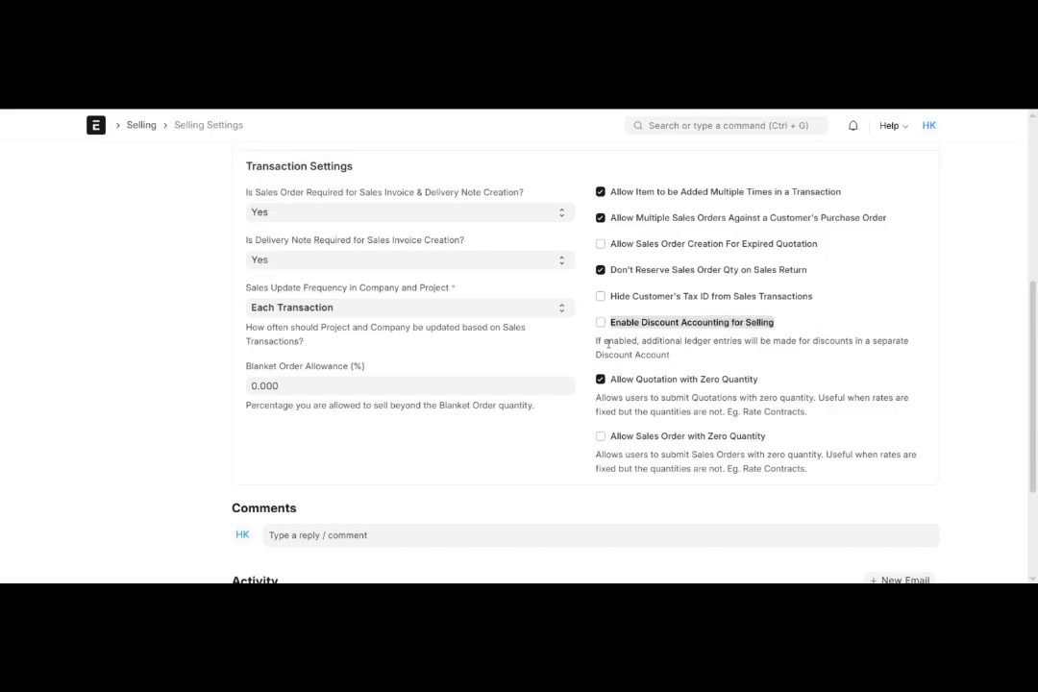
{"action": "left_click", "coordinate": [601, 324]}
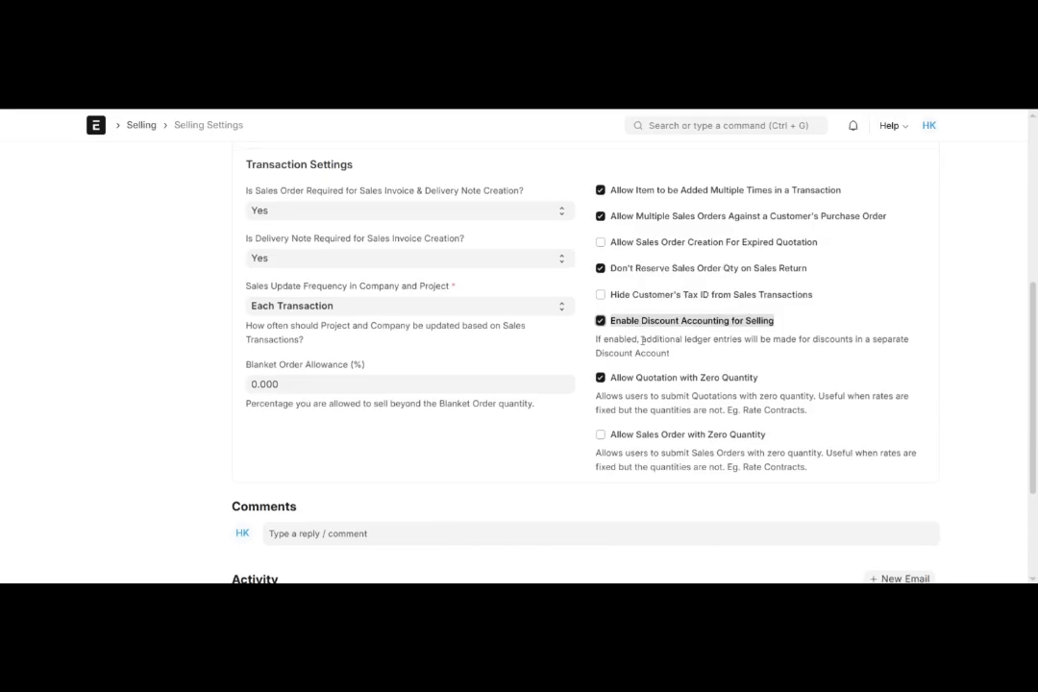
- Review the Allow Quotation with Zero Quantity option and its description
{"action": "scroll", "coordinate": [642, 339], "scroll_direction": "down", "scroll_amount": 1}
{"action": "scroll", "coordinate": [641, 339], "scroll_direction": "down", "scroll_amount": 1}
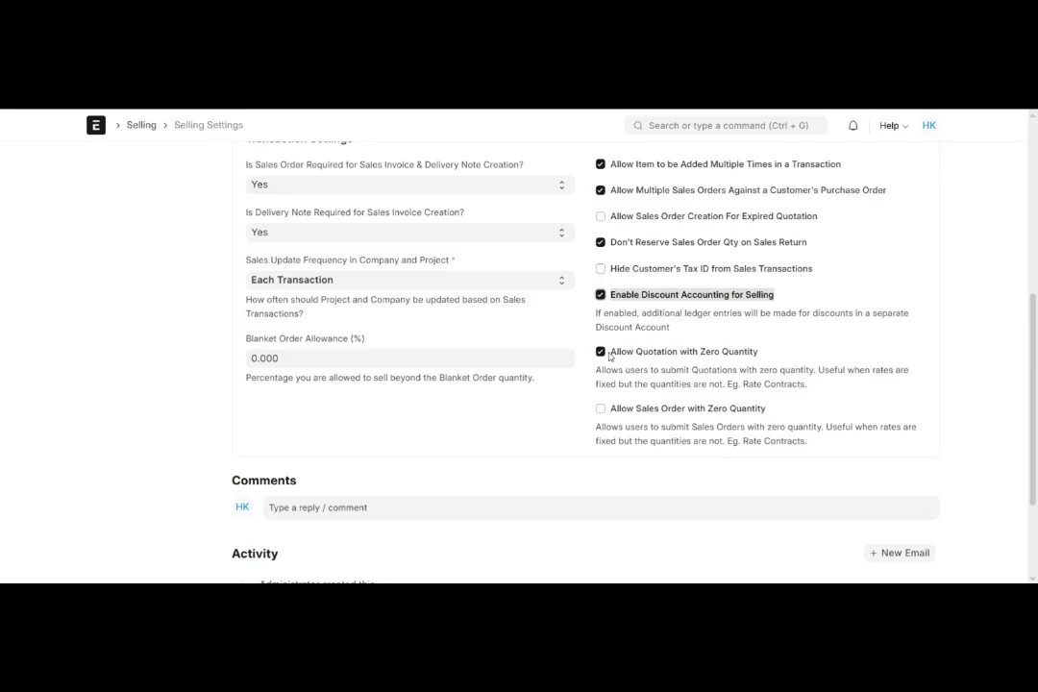
{"action": "left_click_drag", "start_coordinate": [610, 355], "coordinate": [764, 351]}
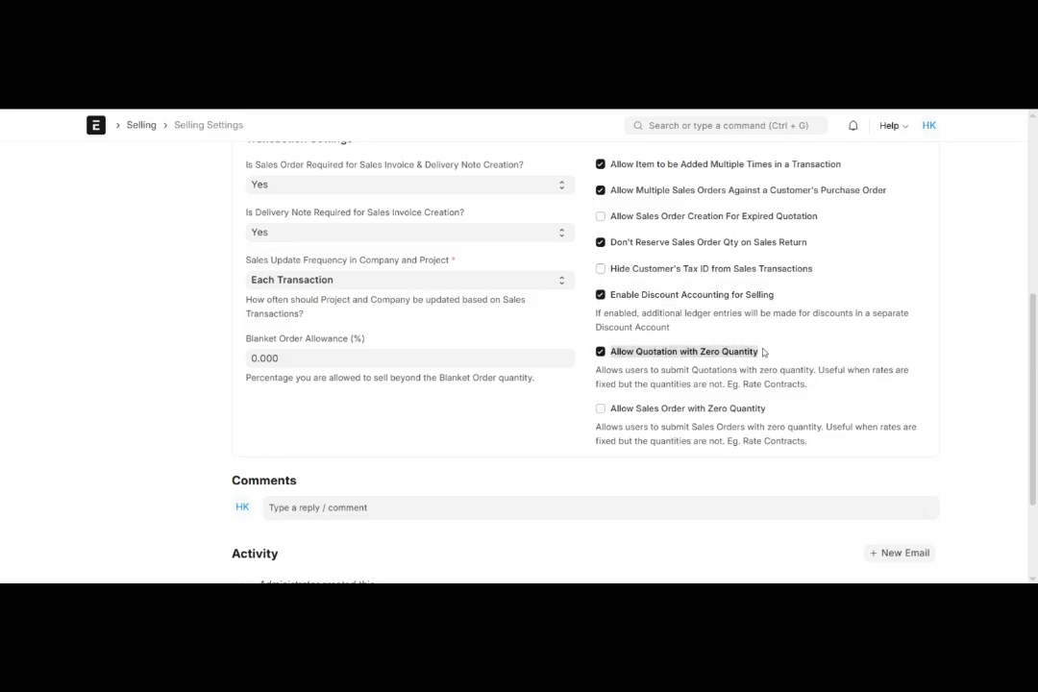
{"action": "left_click_drag", "start_coordinate": [635, 371], "coordinate": [815, 370]}
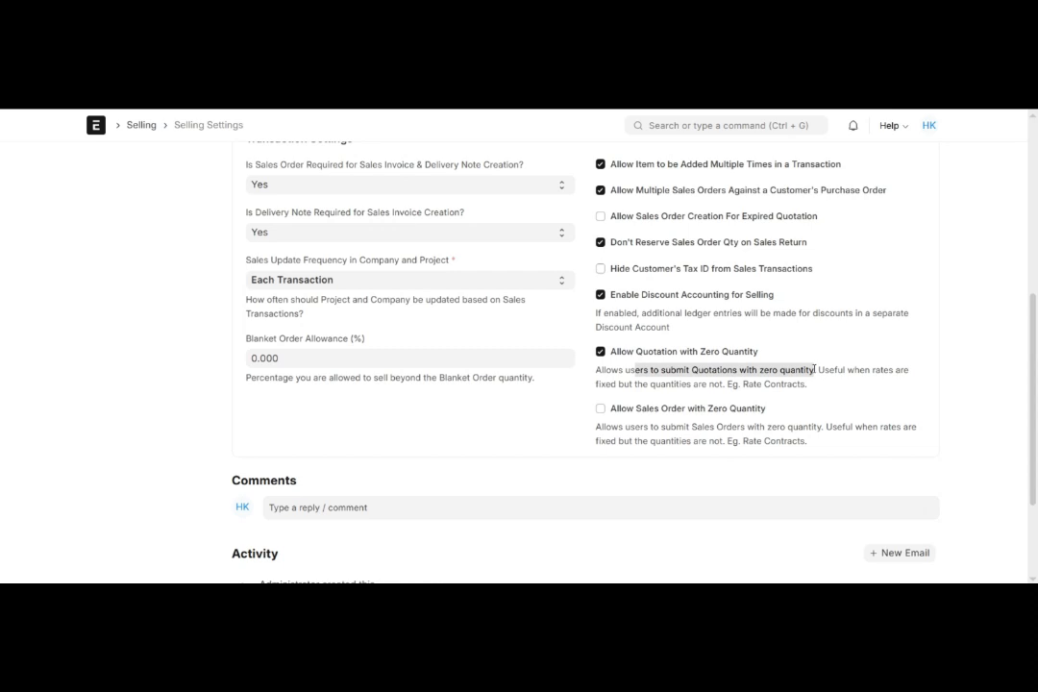
{"action": "left_click", "coordinate": [741, 367]}
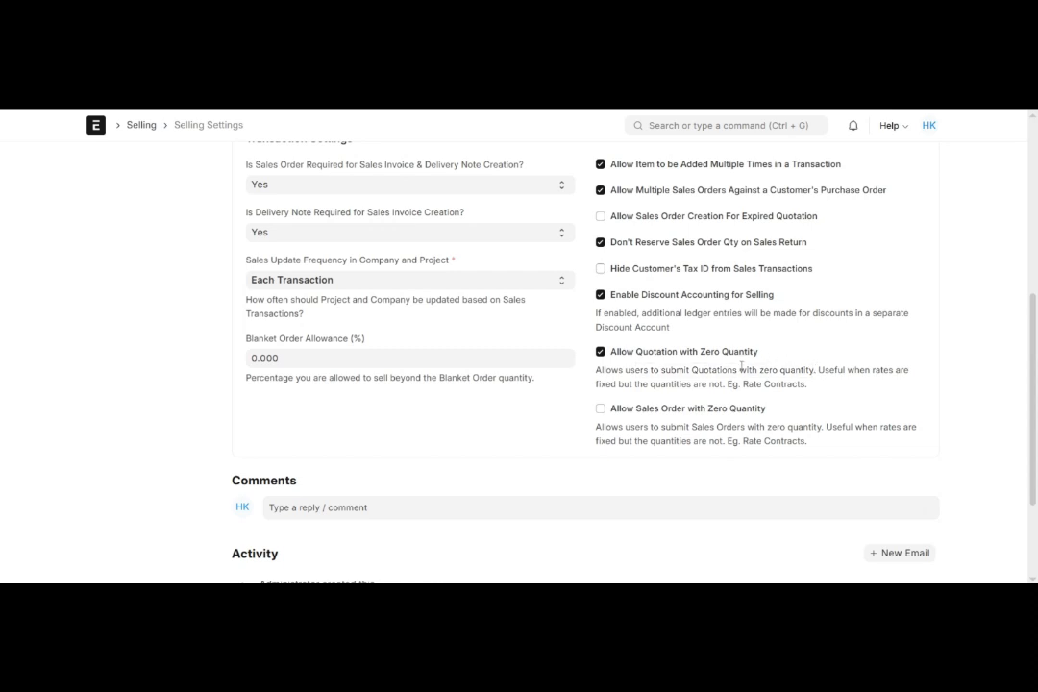
- Enable Allow Sales Order with Zero Quantity and read through its description
{"action": "scroll", "coordinate": [741, 369], "scroll_direction": "down", "scroll_amount": 1}
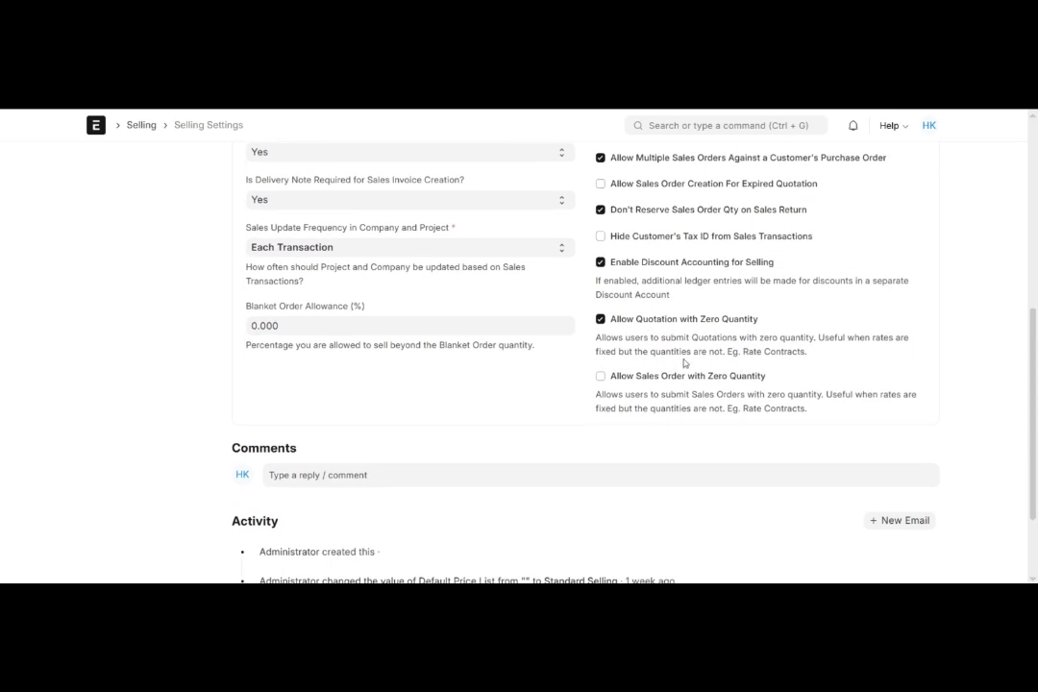
{"action": "left_click", "coordinate": [601, 378]}
{"action": "left_click_drag", "start_coordinate": [606, 376], "coordinate": [758, 378]}
{"action": "scroll", "coordinate": [759, 374], "scroll_direction": "down", "scroll_amount": 1}
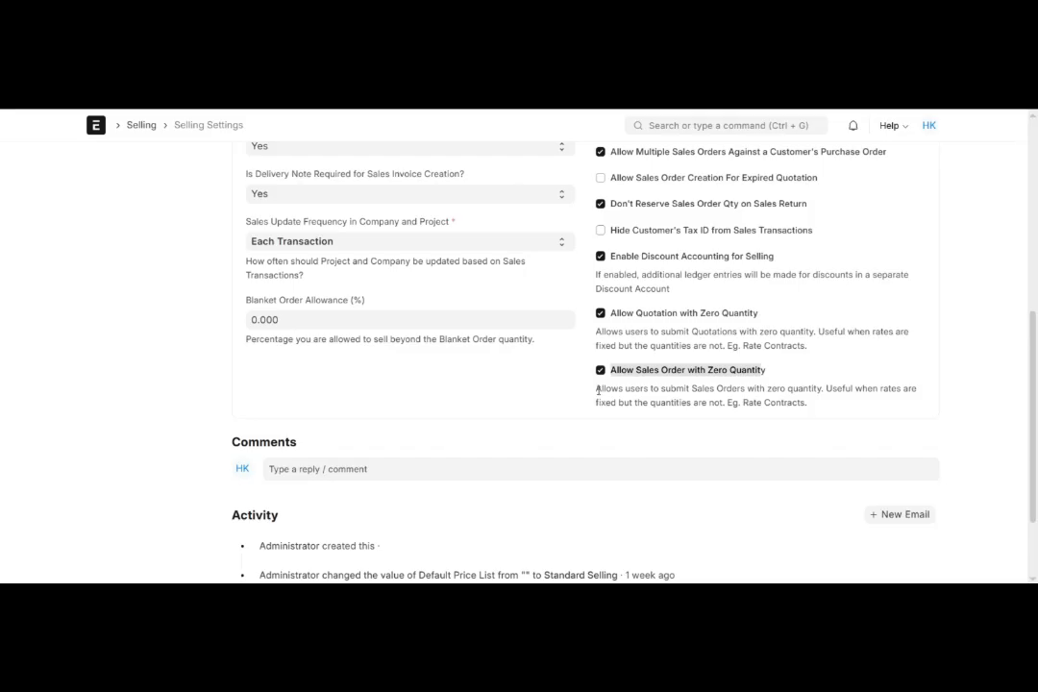
{"action": "left_click_drag", "start_coordinate": [596, 390], "coordinate": [776, 388]}
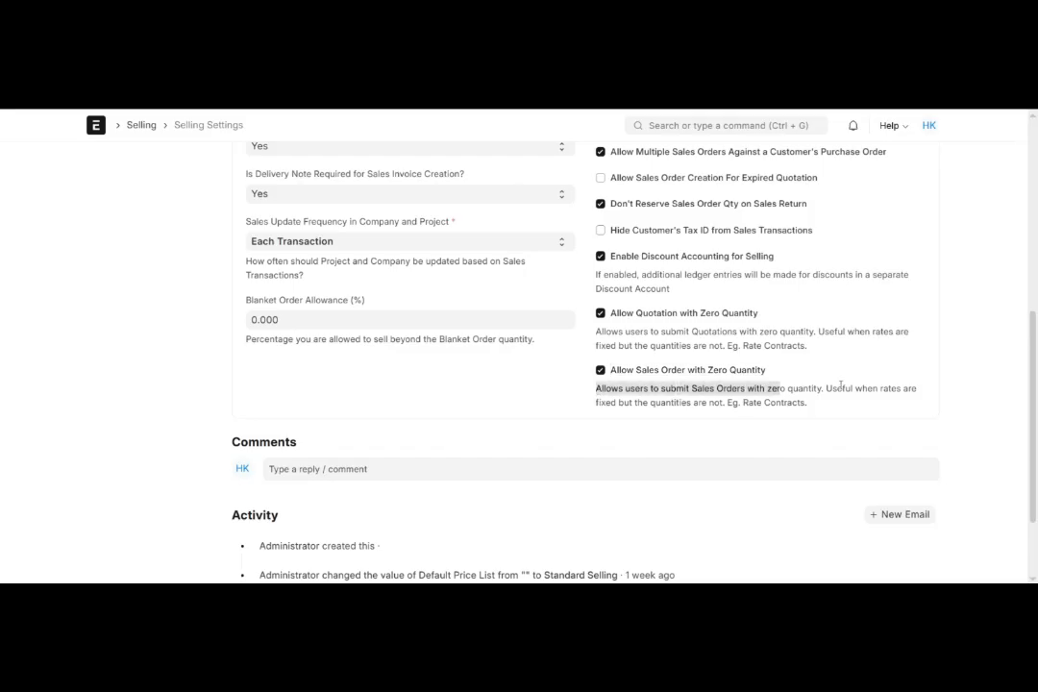
{"action": "left_click", "coordinate": [800, 405]}
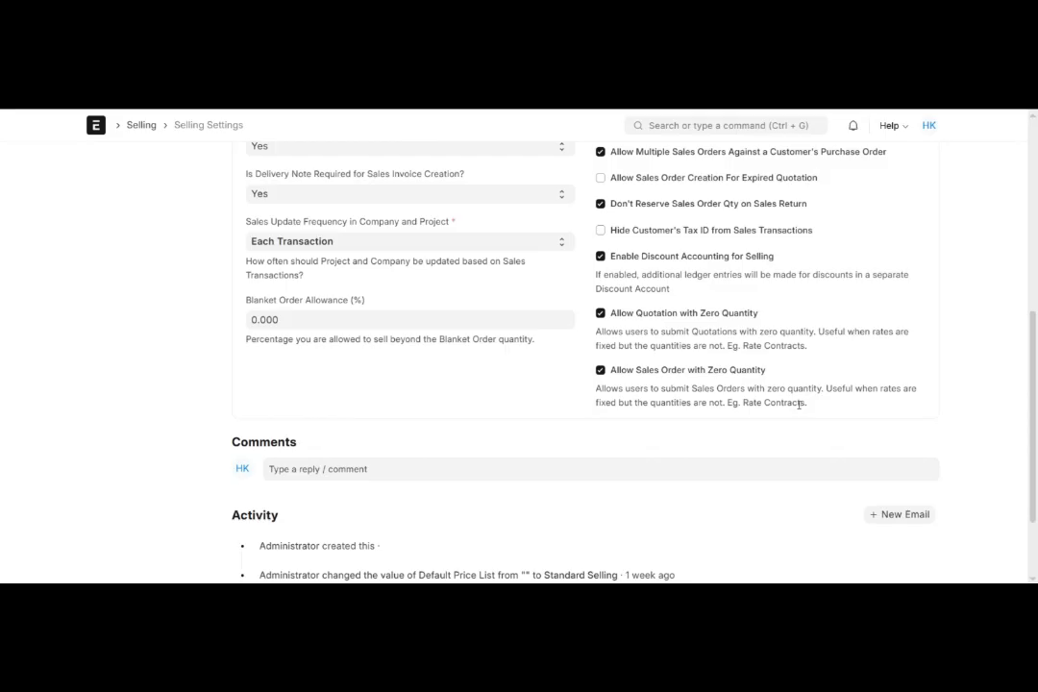